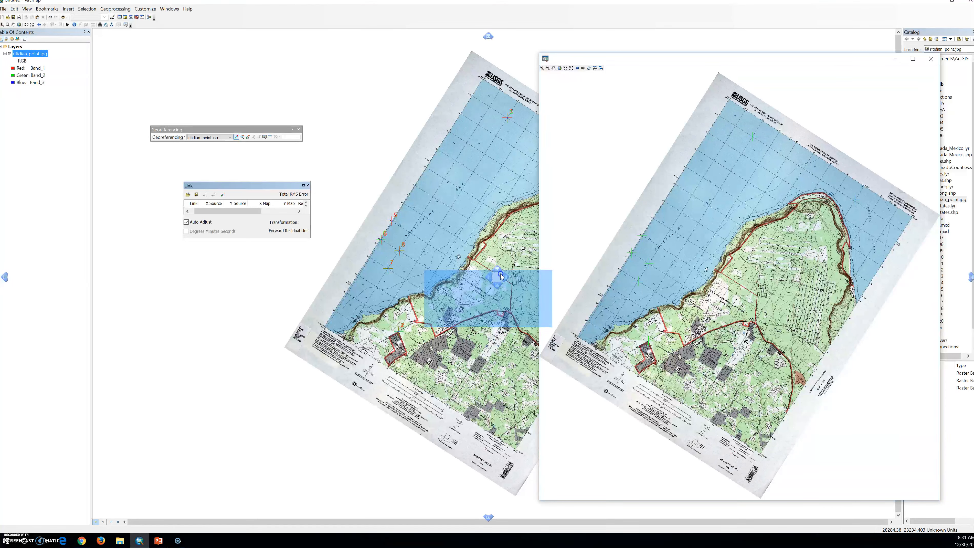
# - Enlarge the control point link table so all its columns and rows fit, and move it clear of the map
pyautogui.moveTo(498, 273); pyautogui.dragTo(332, 320)
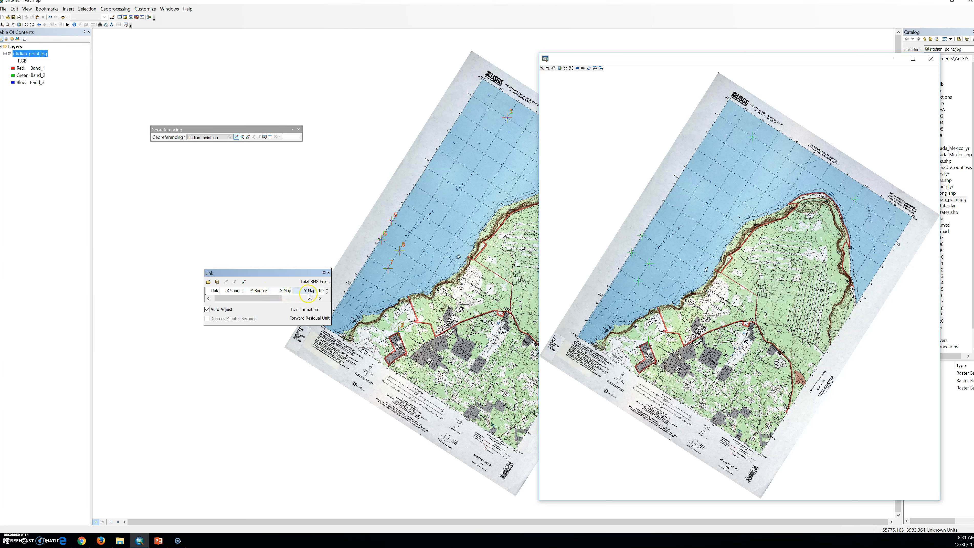
pyautogui.moveTo(331, 322); pyautogui.dragTo(442, 322)
pyautogui.click(321, 328)
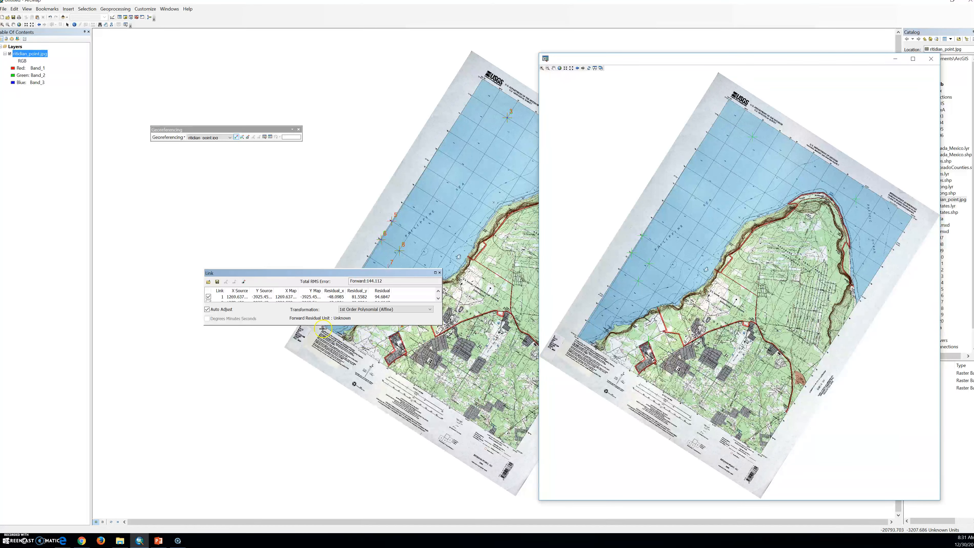
pyautogui.moveTo(276, 325); pyautogui.dragTo(276, 446)
pyautogui.moveTo(273, 278); pyautogui.dragTo(148, 166)
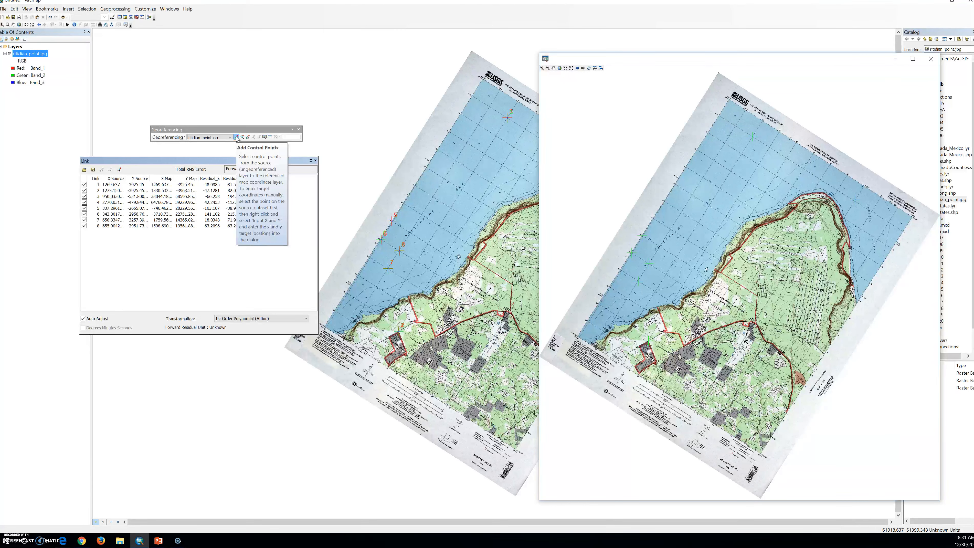
# - Delete all eight existing control point links from the link table
pyautogui.click(115, 226)
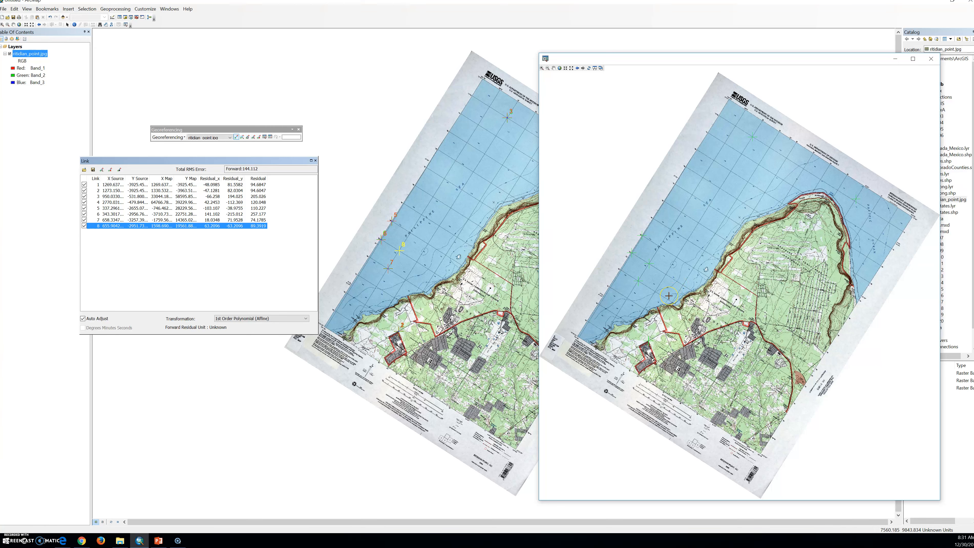
pyautogui.press('Delete')
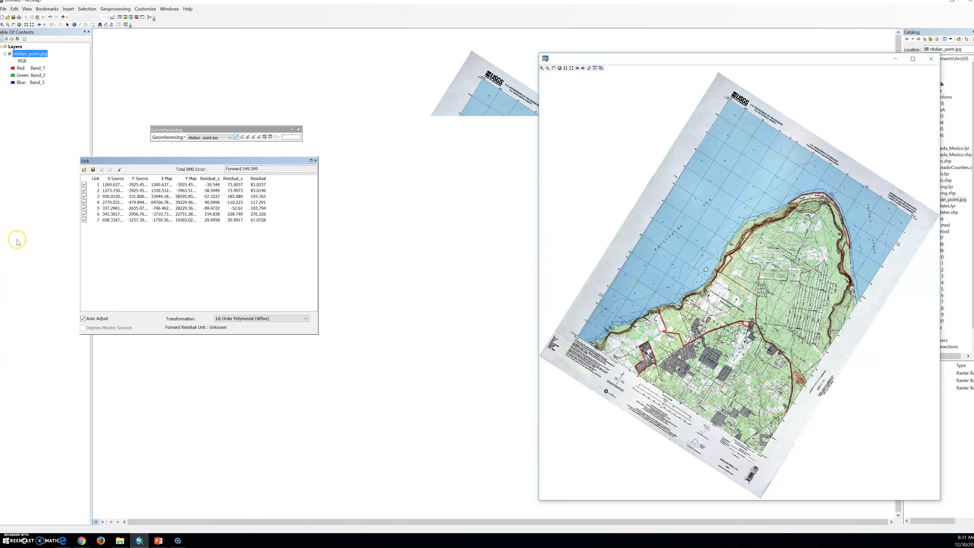
pyautogui.click(150, 220)
pyautogui.press('Delete')
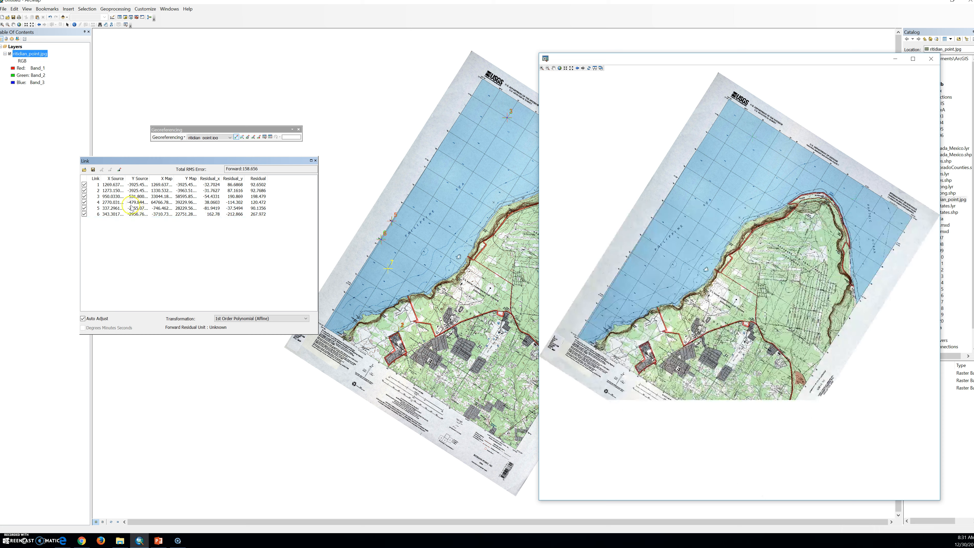
pyautogui.click(147, 213)
pyautogui.press('Delete')
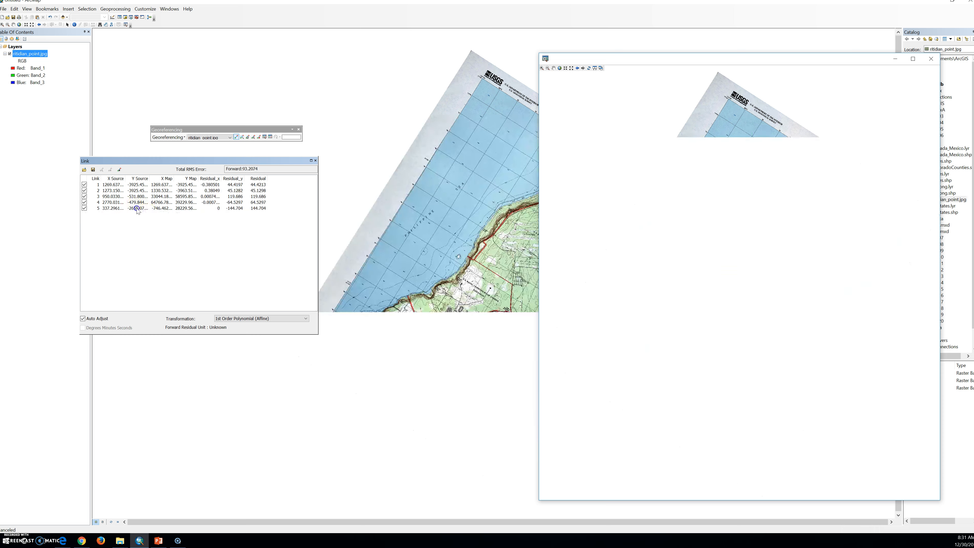
pyautogui.click(136, 208)
pyautogui.press('Delete')
pyautogui.click(139, 202)
pyautogui.press('Delete')
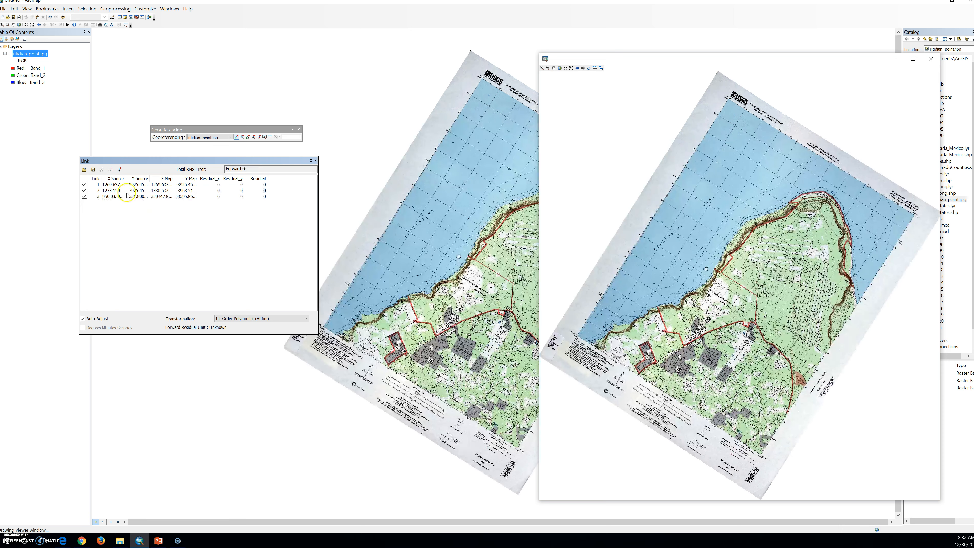
pyautogui.click(127, 196)
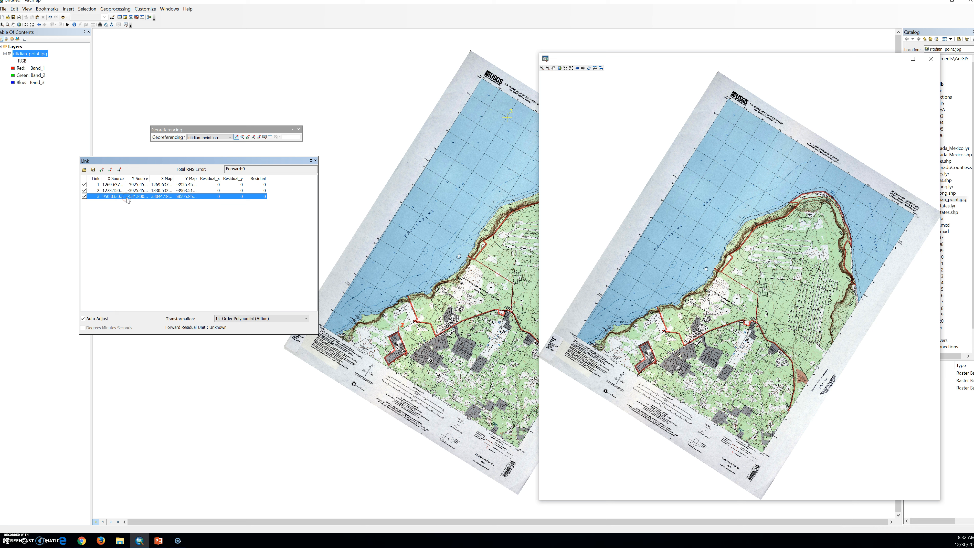
pyautogui.click(109, 197)
pyautogui.press('Delete')
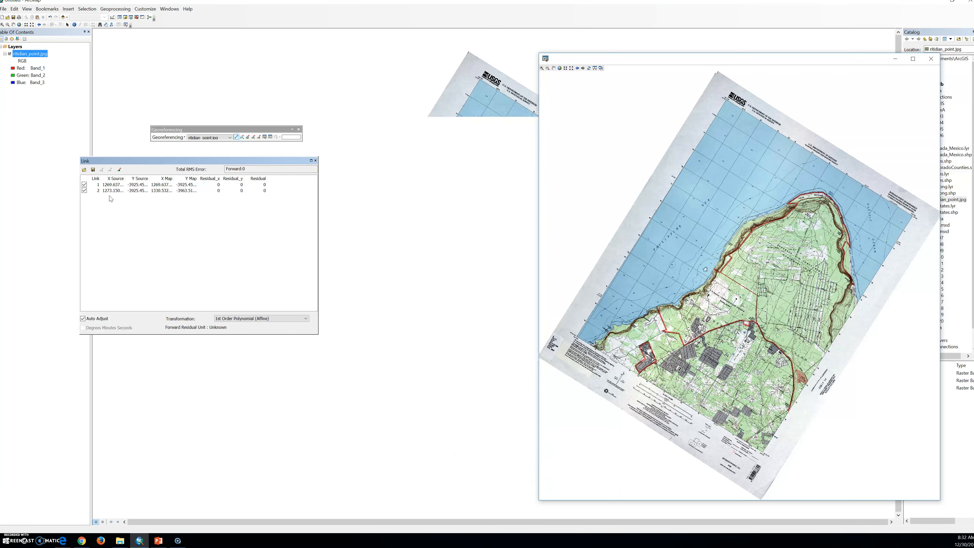
pyautogui.click(123, 191)
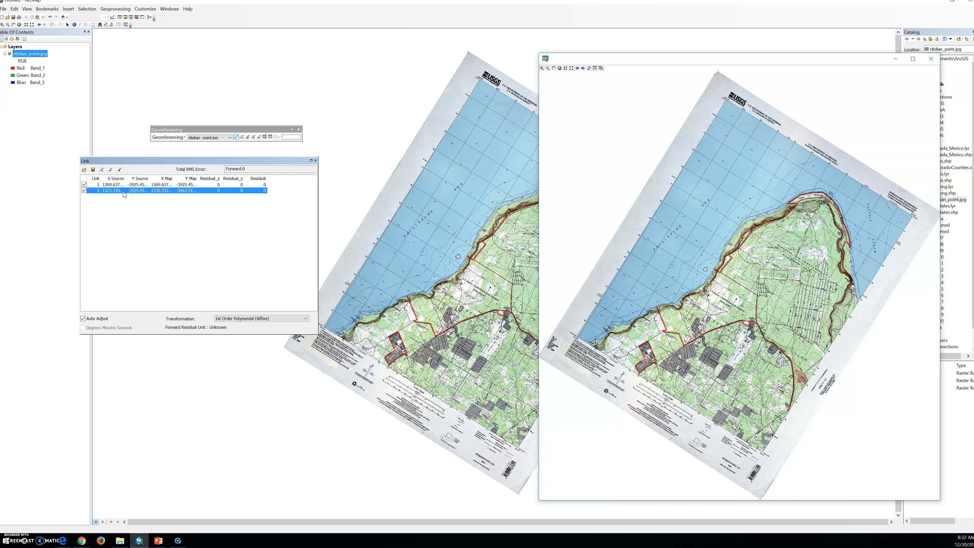
pyautogui.press('Delete')
pyautogui.click(135, 185)
pyautogui.press('Delete')
pyautogui.click(157, 200)
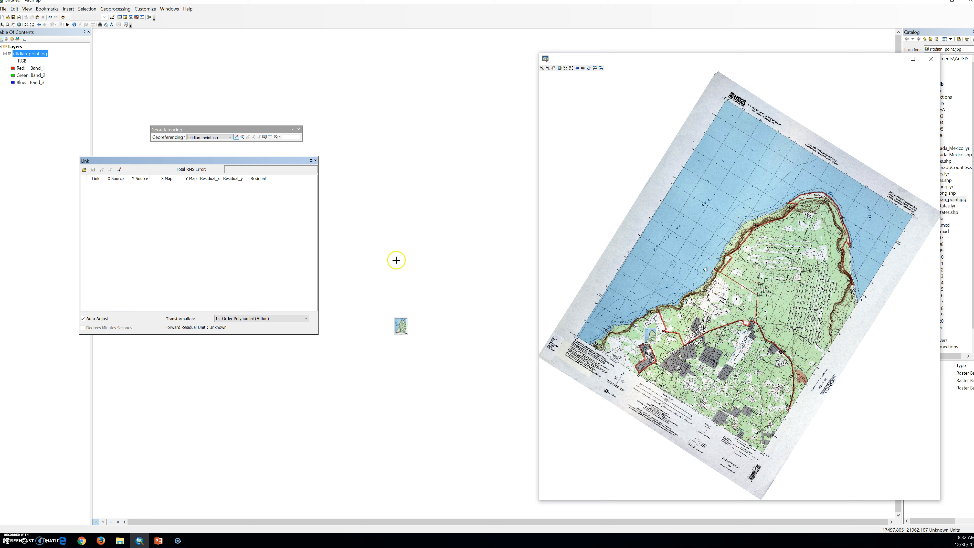
# - Check the spatial reference of the ritidian_point.jpg layer in its source properties
pyautogui.click(19, 25)
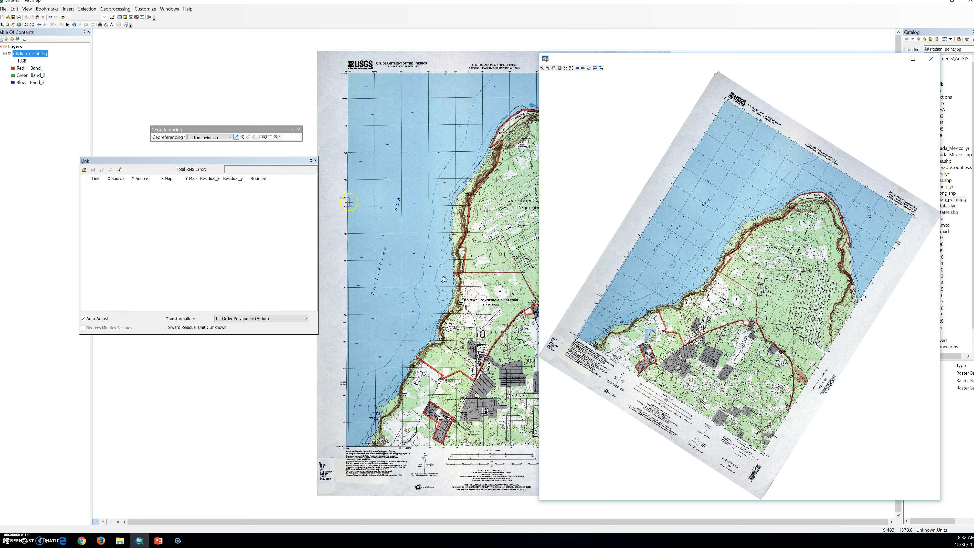
pyautogui.rightClick(25, 54)
pyautogui.click(66, 157)
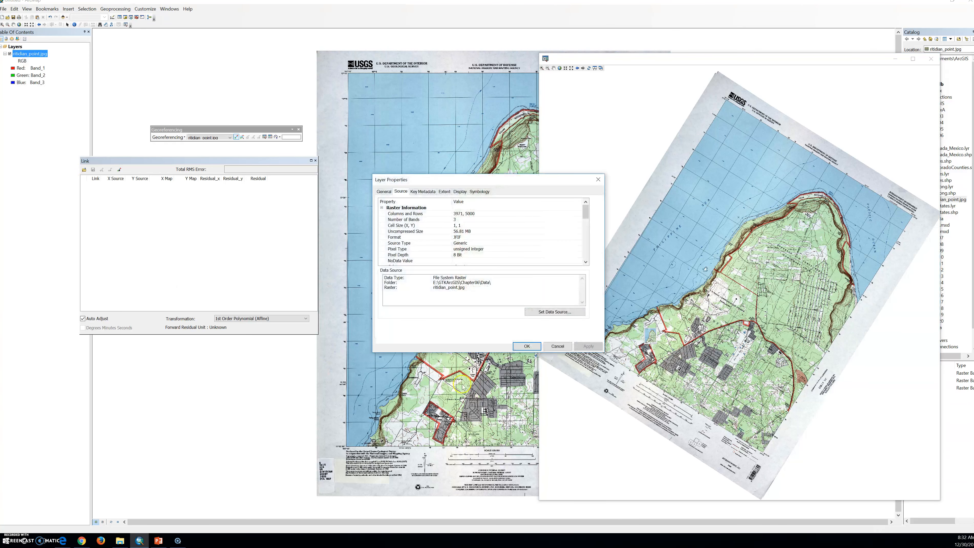
pyautogui.moveTo(585, 212); pyautogui.dragTo(582, 238)
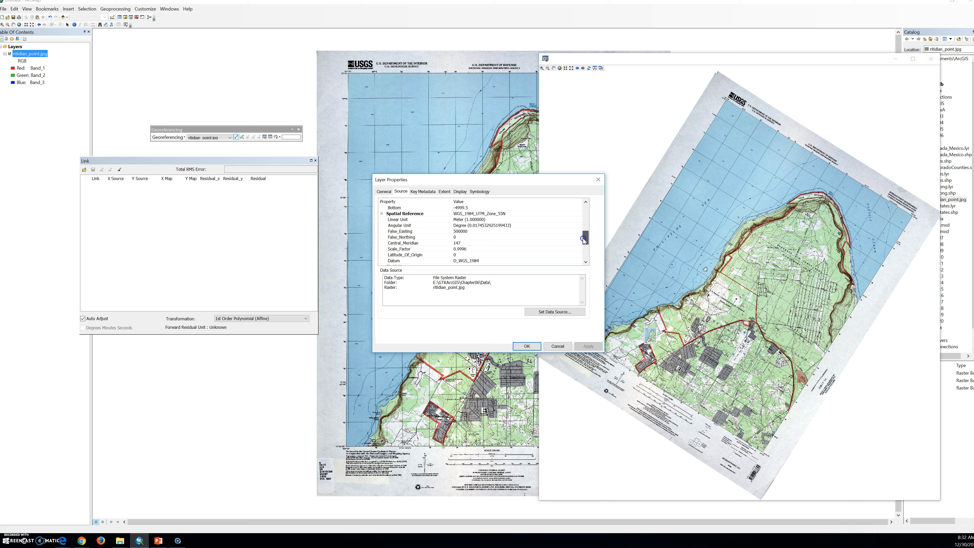
pyautogui.click(479, 214)
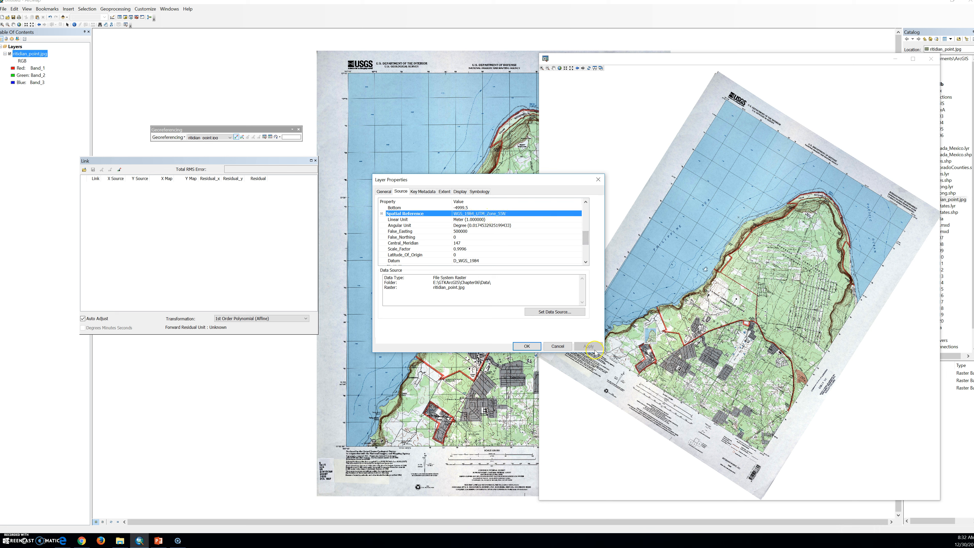
pyautogui.click(529, 347)
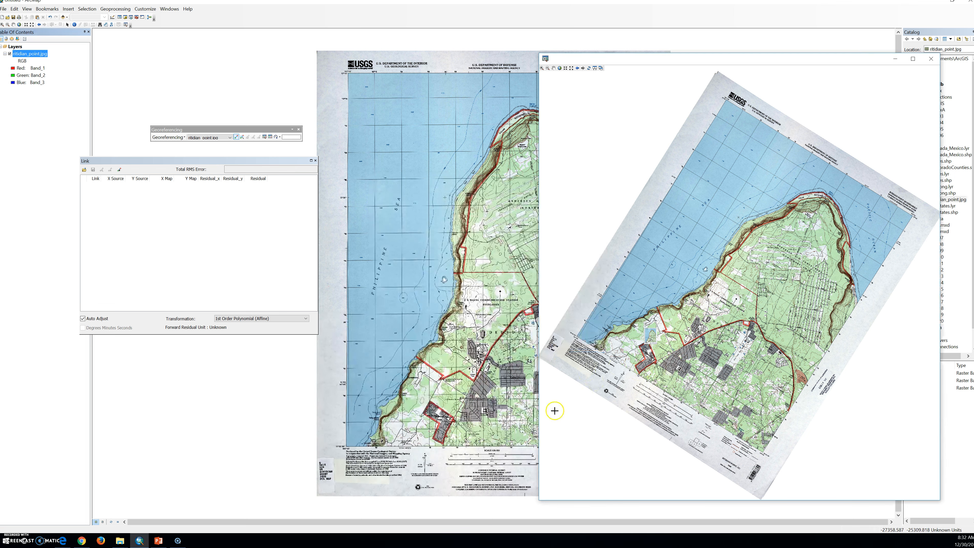
# - Close the separate image viewer window left over from the earlier georeferencing
pyautogui.scroll(4, 683, 350)
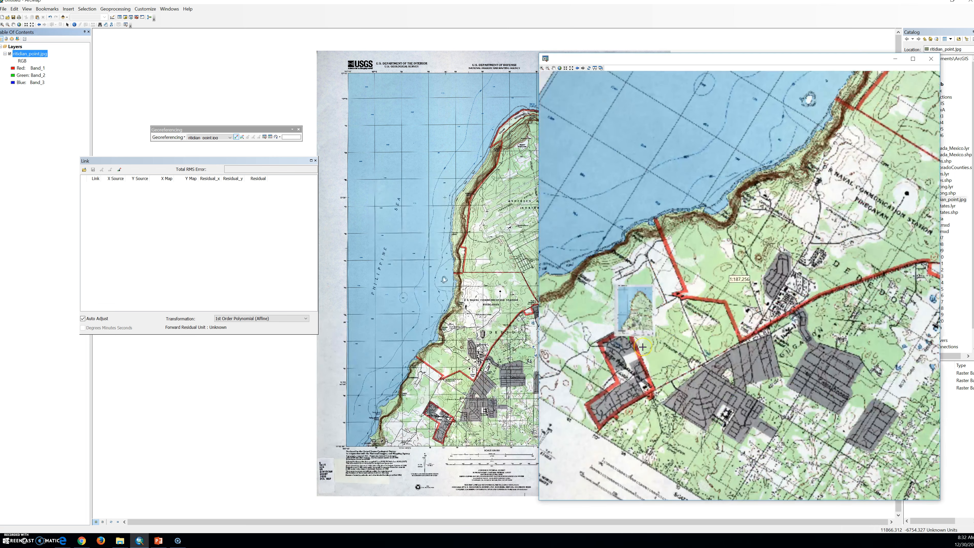
pyautogui.scroll(6, 642, 347)
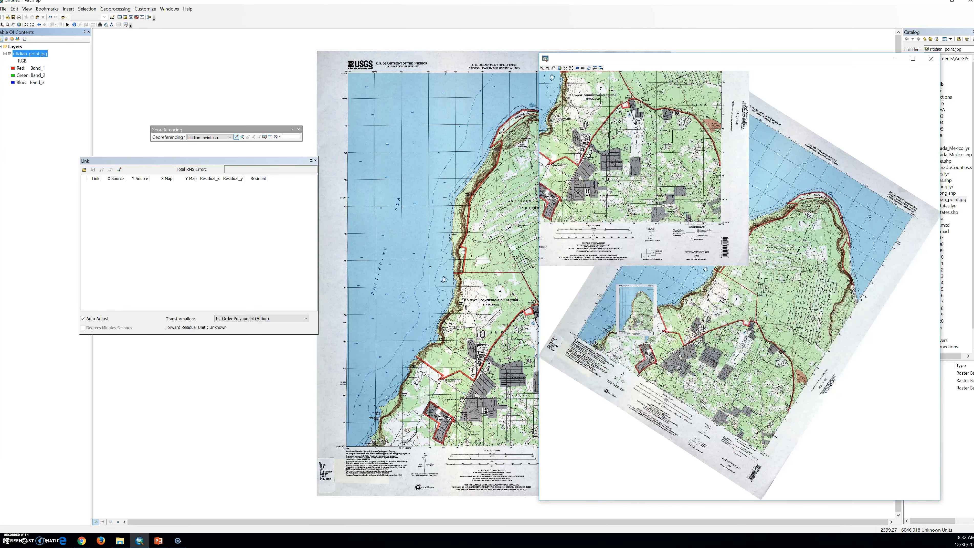
pyautogui.click(560, 68)
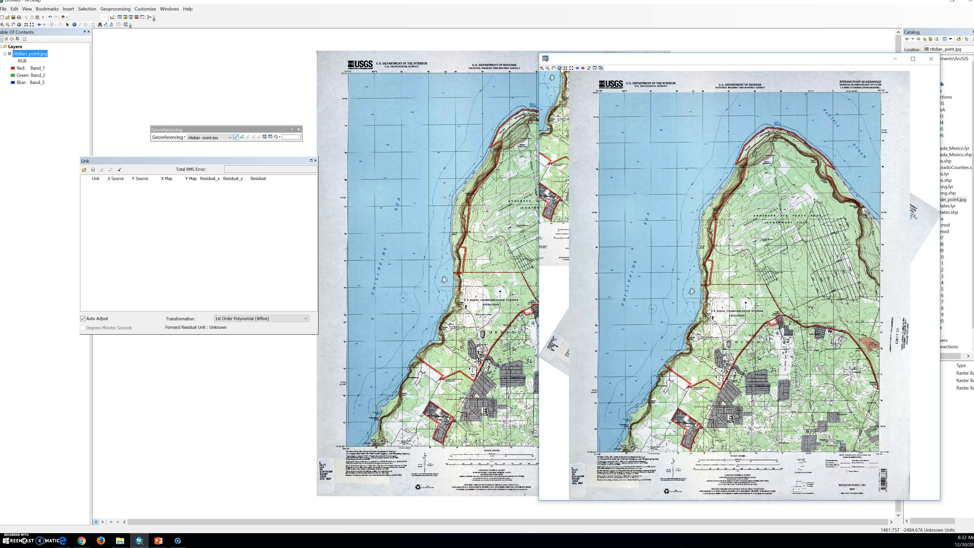
pyautogui.moveTo(641, 59); pyautogui.dragTo(512, 38)
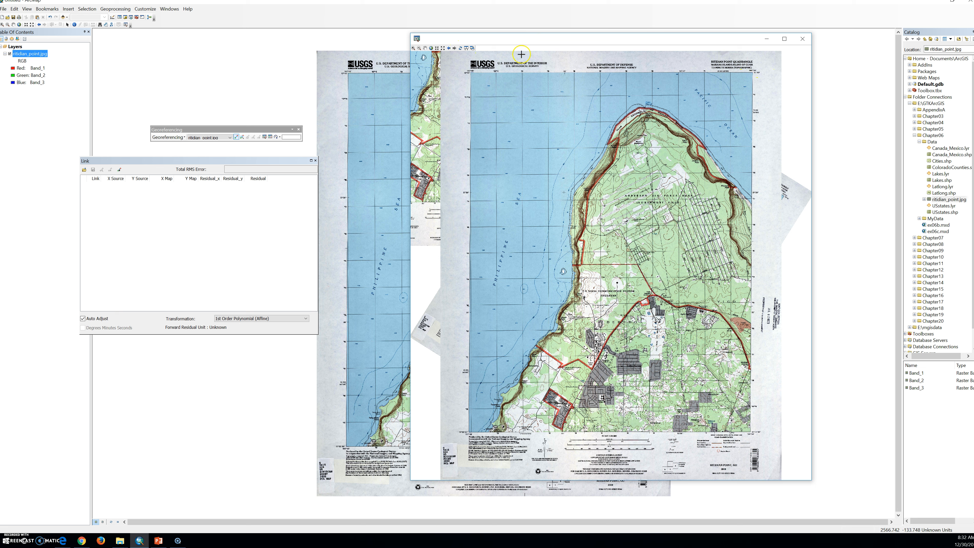
pyautogui.click(413, 48)
pyautogui.click(17, 25)
pyautogui.click(802, 39)
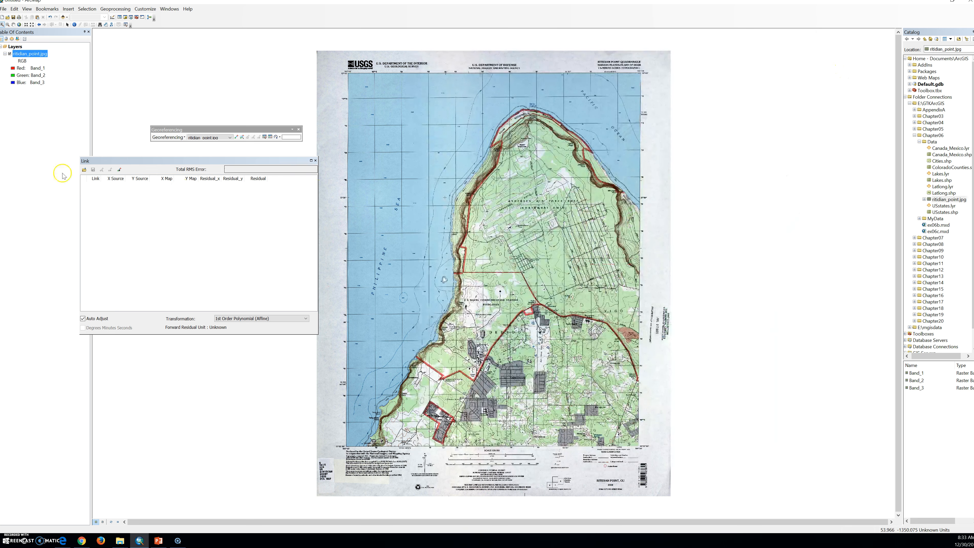
# - Open the raster in a new separate viewer, shrink that window beside the main map, and show the full image
pyautogui.click(263, 137)
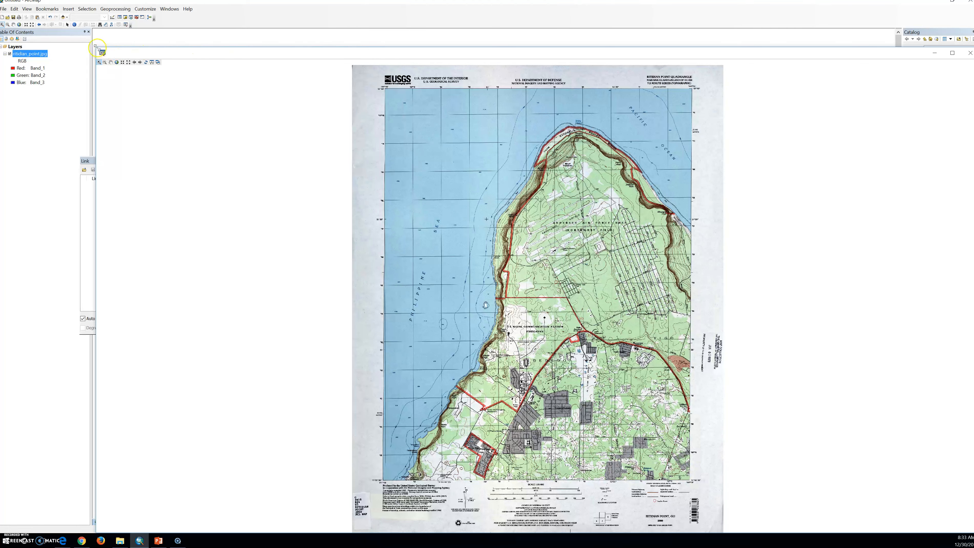
pyautogui.moveTo(96, 48); pyautogui.dragTo(507, 206)
pyautogui.moveTo(571, 204); pyautogui.dragTo(671, 87)
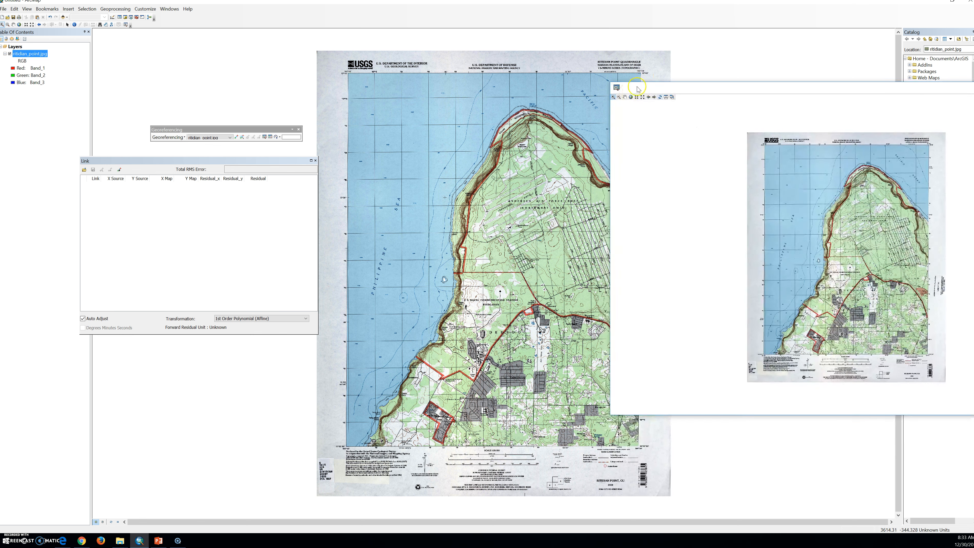
pyautogui.click(631, 97)
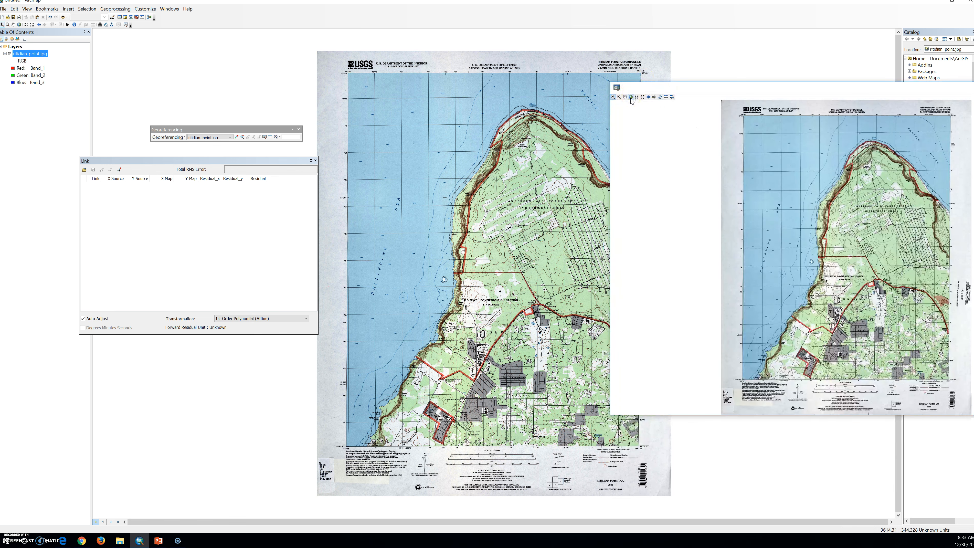
# - Add a control point link at the grid intersection west of the U S Weather Bureau in the viewer
pyautogui.scroll(5, 817, 336)
pyautogui.scroll(2, 816, 336)
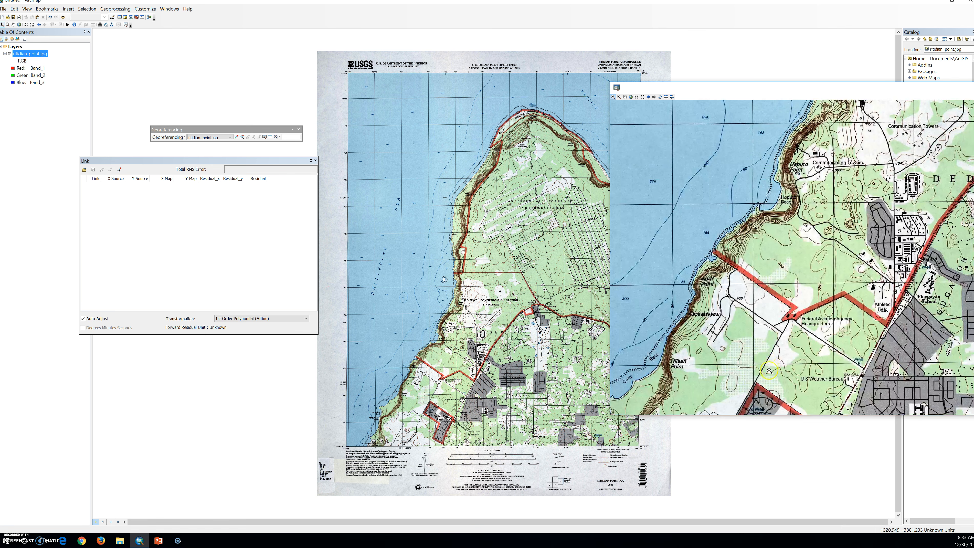
pyautogui.scroll(1, 768, 371)
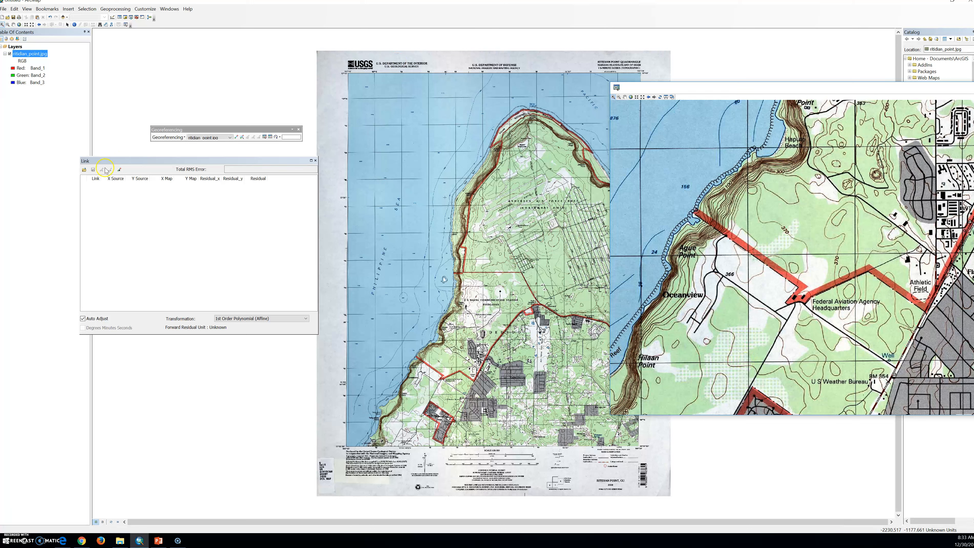
pyautogui.click(236, 137)
pyautogui.click(748, 362)
pyautogui.click(748, 361)
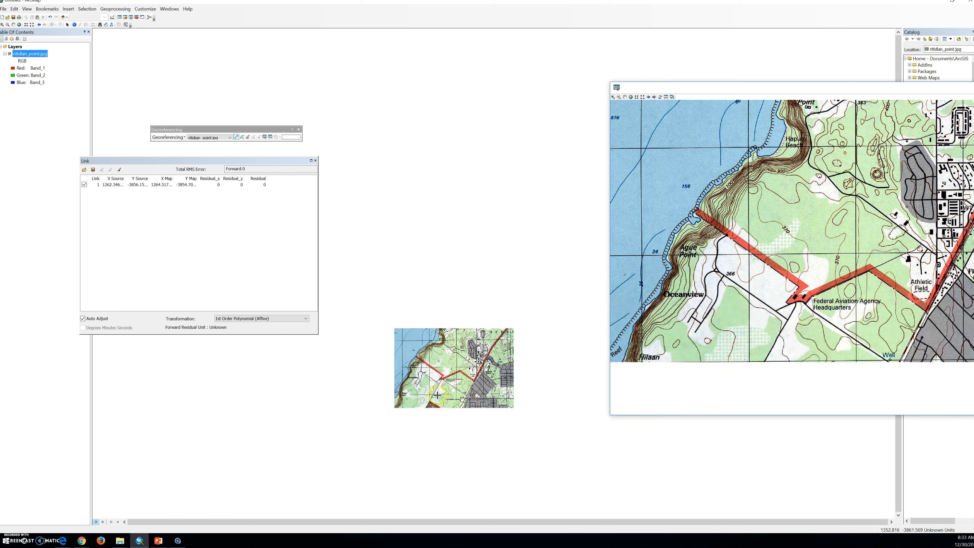
# - Add a second control point link where the '67 easting line meets the first grid line below the map's northern border
pyautogui.scroll(-3, 446, 392)
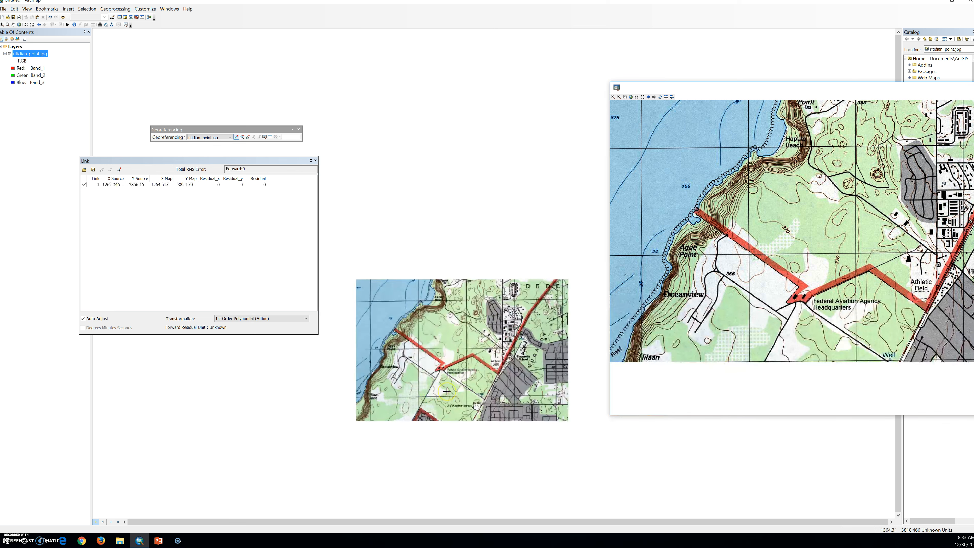
pyautogui.scroll(-2, 383, 419)
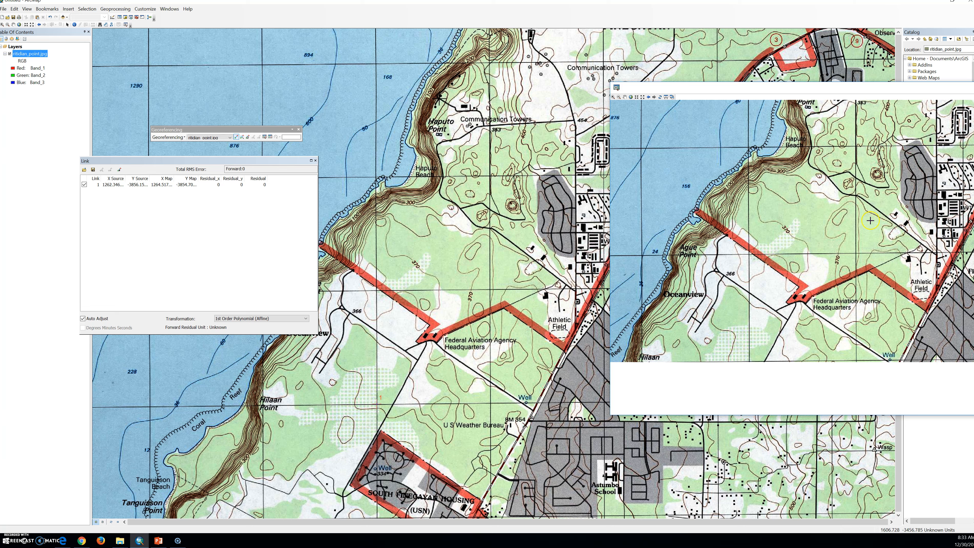
pyautogui.click(624, 97)
pyautogui.moveTo(853, 161); pyautogui.dragTo(696, 287)
pyautogui.moveTo(844, 167); pyautogui.dragTo(754, 295)
pyautogui.moveTo(933, 151); pyautogui.dragTo(859, 337)
pyautogui.moveTo(853, 120); pyautogui.dragTo(848, 265)
pyautogui.moveTo(871, 135); pyautogui.dragTo(839, 330)
pyautogui.moveTo(878, 116); pyautogui.dragTo(785, 339)
pyautogui.moveTo(851, 207); pyautogui.dragTo(835, 298)
pyautogui.moveTo(761, 262); pyautogui.dragTo(876, 221)
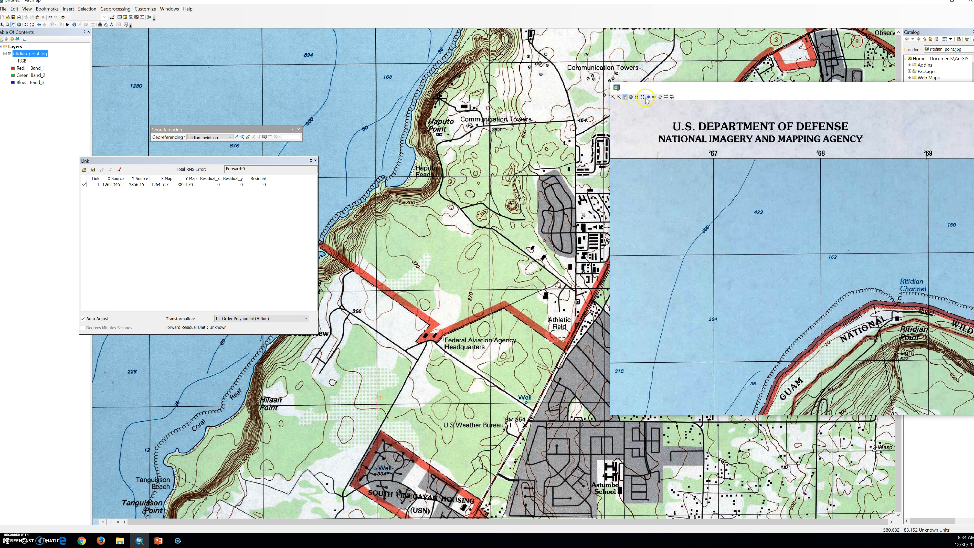
pyautogui.click(236, 137)
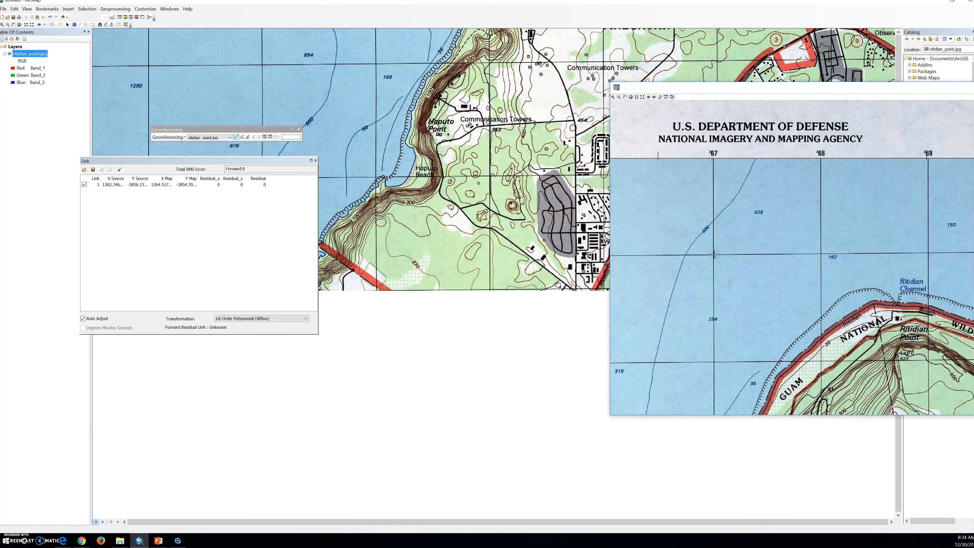
pyautogui.click(714, 255)
# - Add a third control point link at the intersection of the '71 easting and '11 northing lines in the Pacific Ocean
pyautogui.moveTo(632, 88); pyautogui.dragTo(420, 76)
pyautogui.click(435, 143)
pyautogui.click(412, 86)
pyautogui.moveTo(759, 237); pyautogui.dragTo(575, 227)
pyautogui.moveTo(799, 263); pyautogui.dragTo(615, 252)
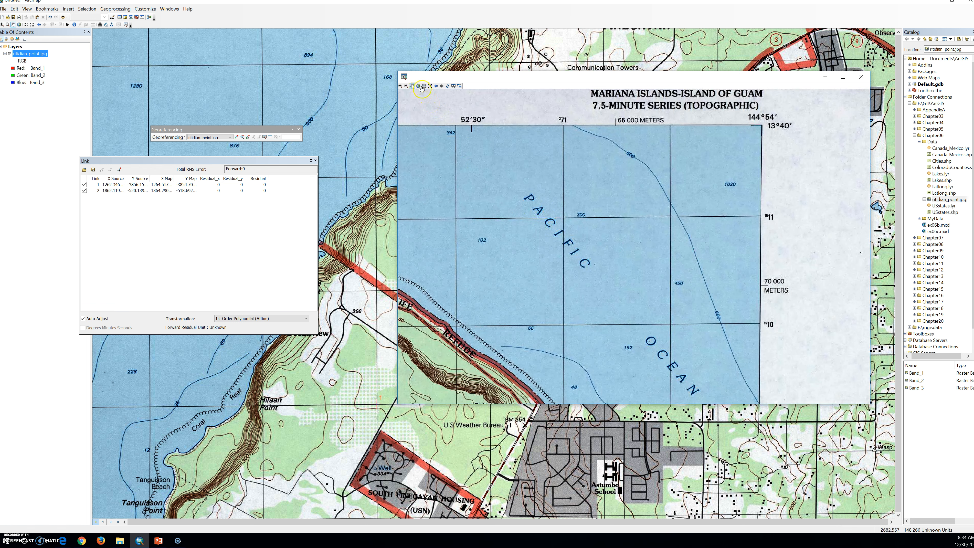
pyautogui.click(236, 137)
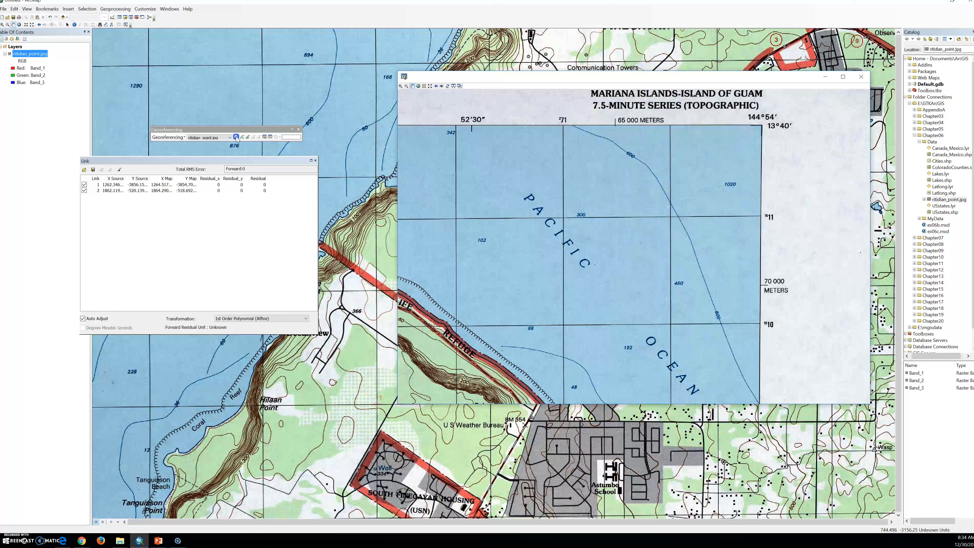
pyautogui.click(566, 218)
pyautogui.click(562, 217)
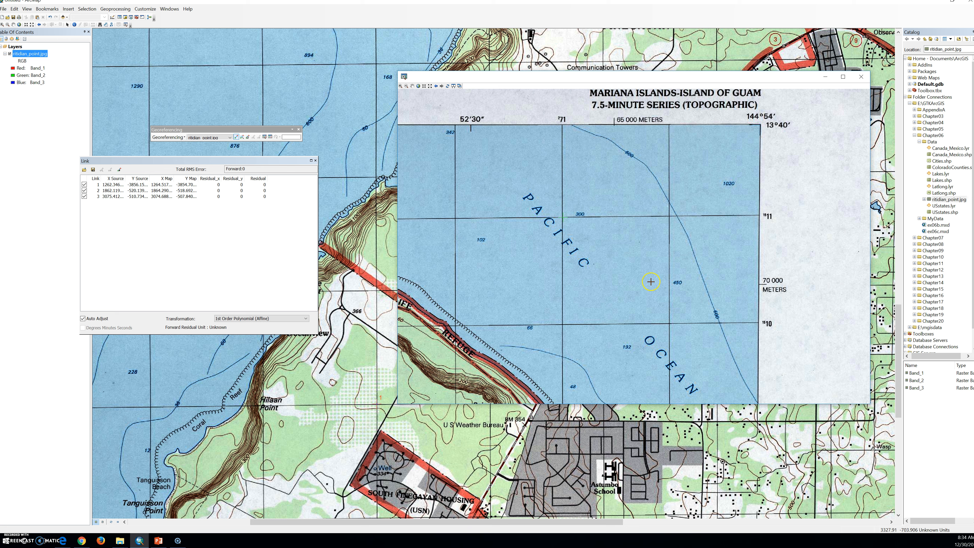
# - Add a fourth control point link at the map's northeast corner, where 144°54' meets 13°40'
pyautogui.click(764, 140)
pyautogui.click(762, 124)
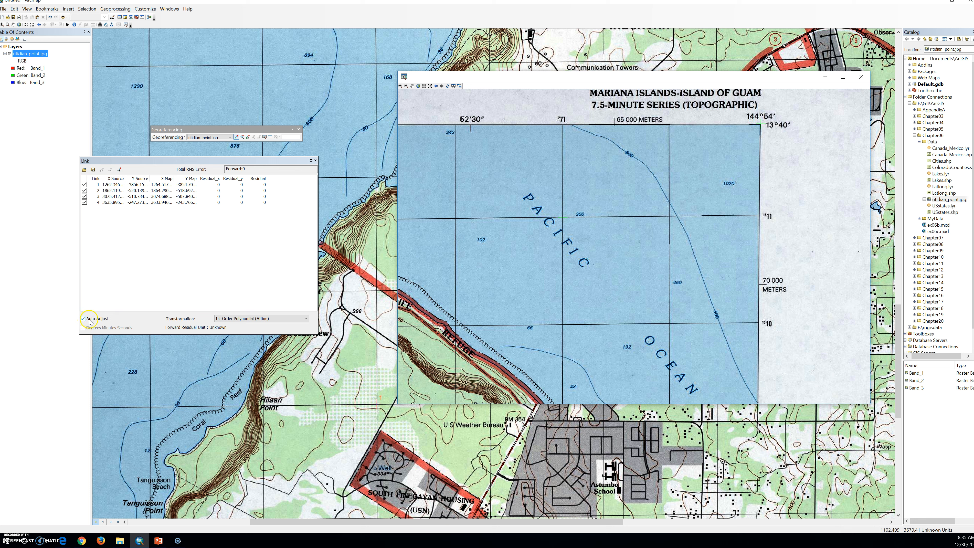
pyautogui.click(84, 328)
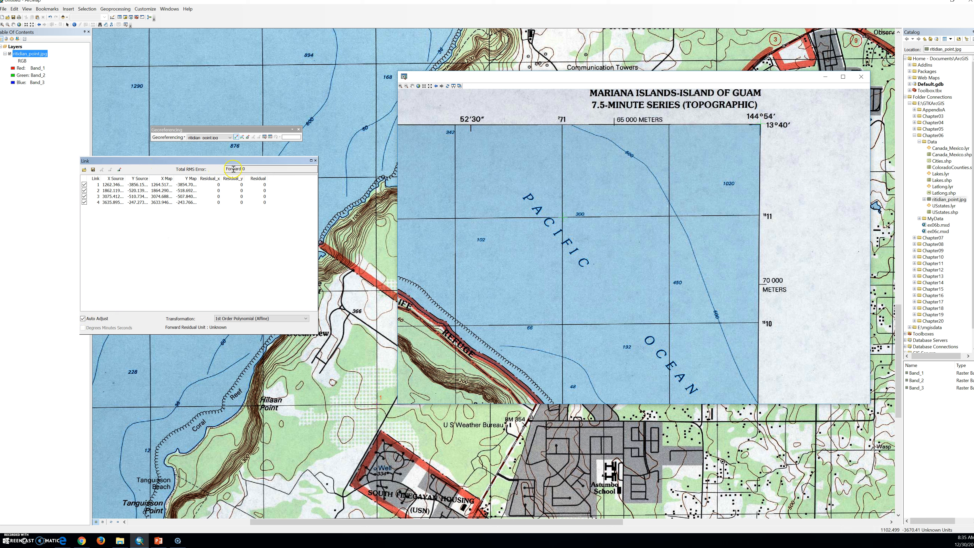
pyautogui.click(264, 168)
# - Add a fifth control point link where the '09 northing line meets the map's eastern border
pyautogui.click(413, 86)
pyautogui.moveTo(722, 326); pyautogui.dragTo(680, 172)
pyautogui.click(237, 137)
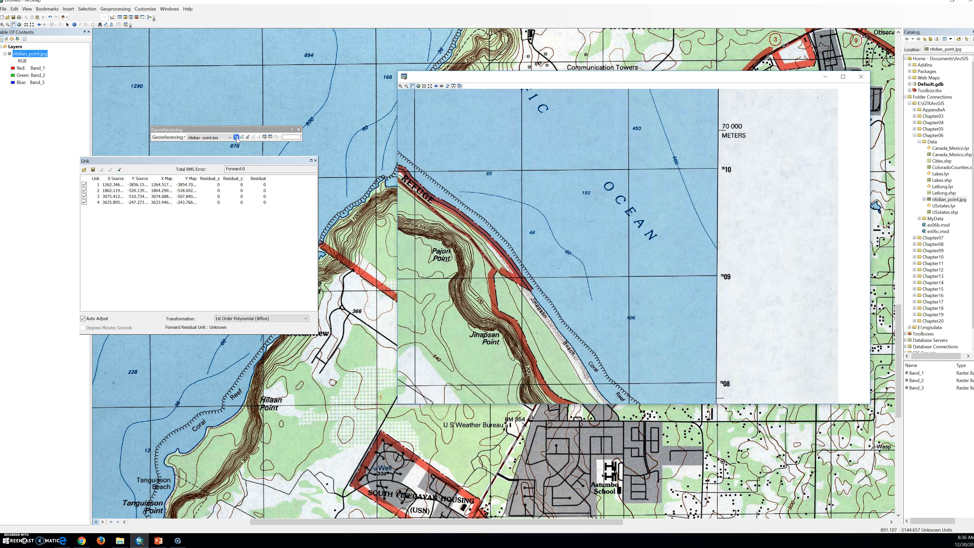
pyautogui.click(717, 276)
pyautogui.click(716, 276)
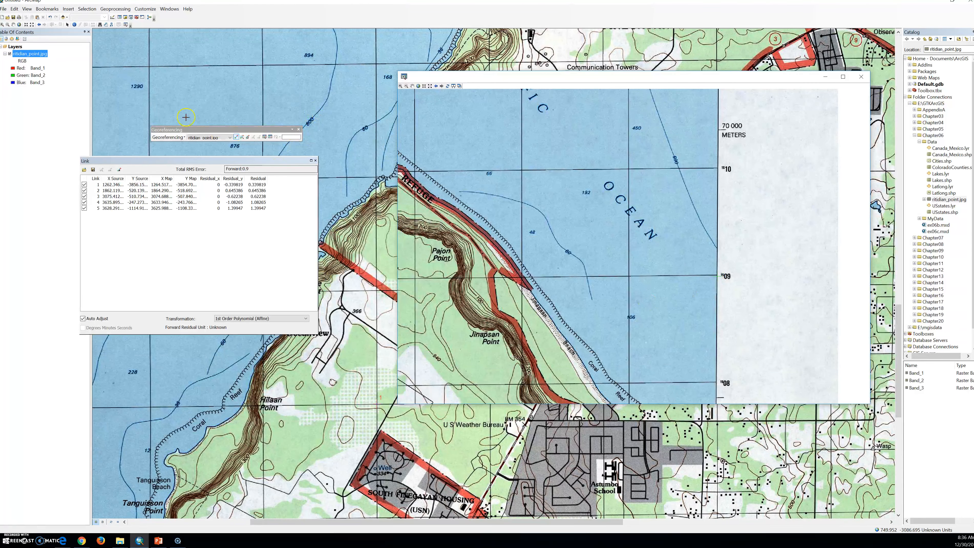
# - Show the full extent in the main map, move the viewer window clear of it, and show the whole raster in the viewer
pyautogui.click(19, 24)
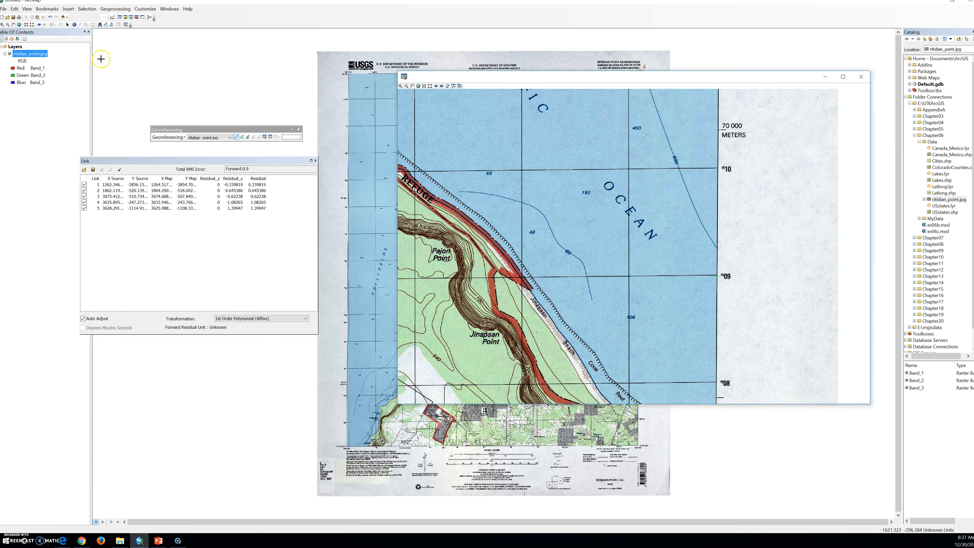
pyautogui.moveTo(506, 81); pyautogui.dragTo(491, 212)
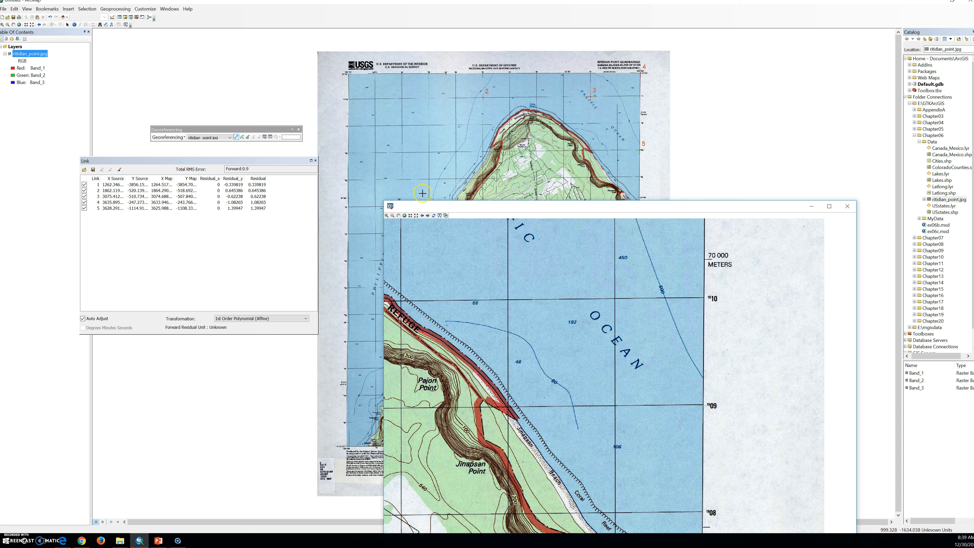
pyautogui.click(404, 215)
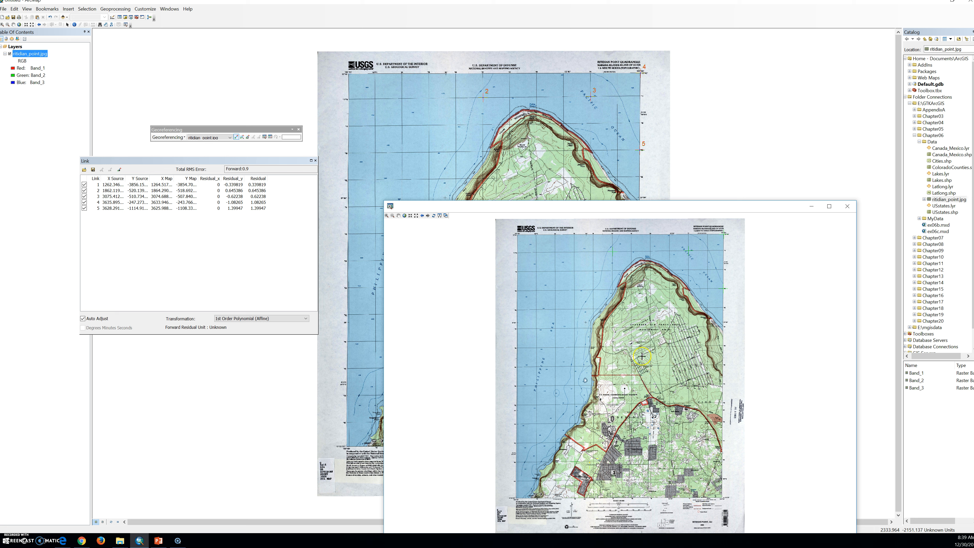
# - Add two control point links at full view, one in the Philippine Sea and one inland near Andersen Air Force Base
pyautogui.click(555, 328)
pyautogui.click(555, 328)
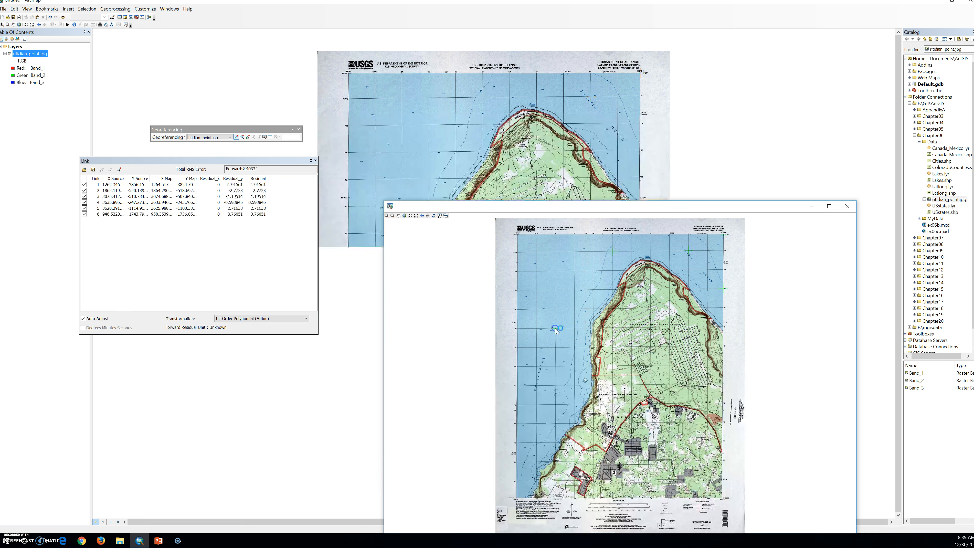
pyautogui.click(670, 309)
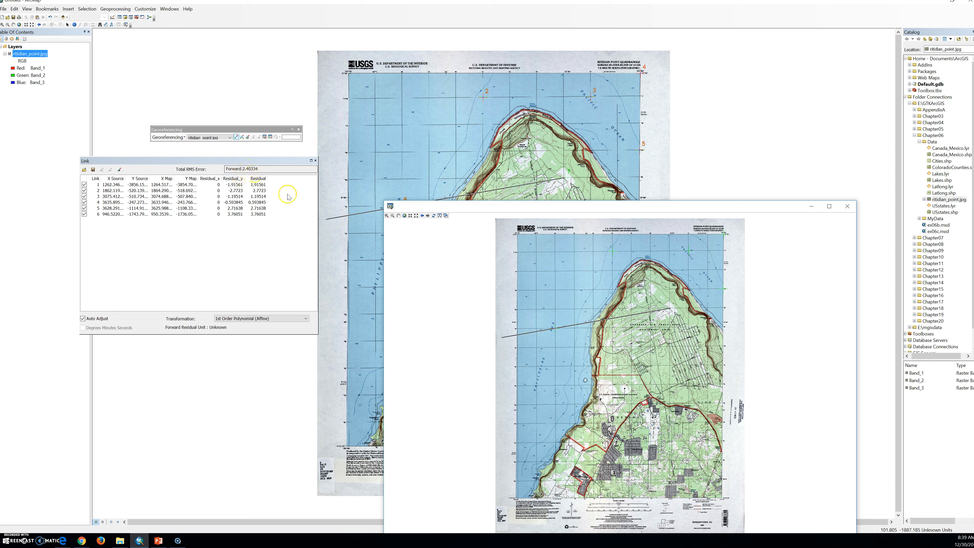
pyautogui.click(671, 308)
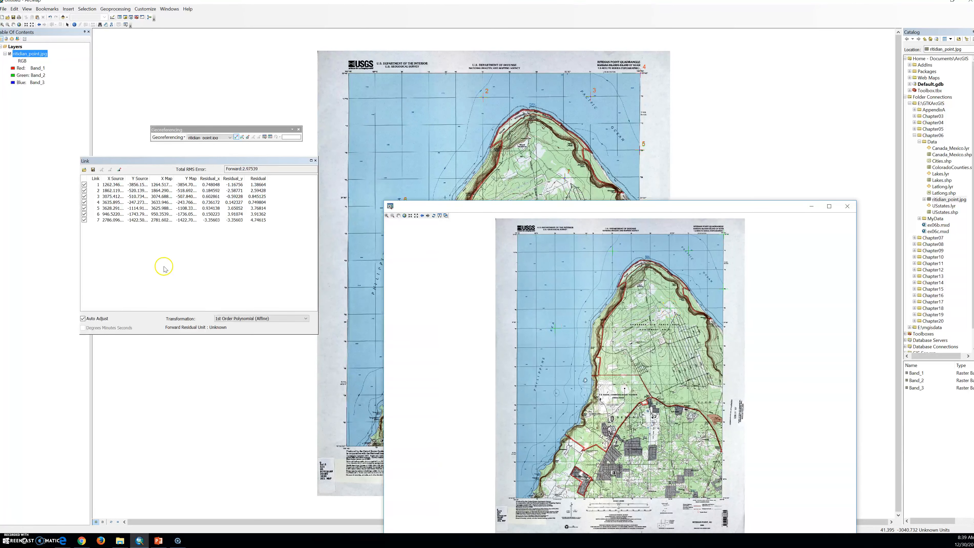
# - Delete control point links 6 and 7 from the link table
pyautogui.click(203, 214)
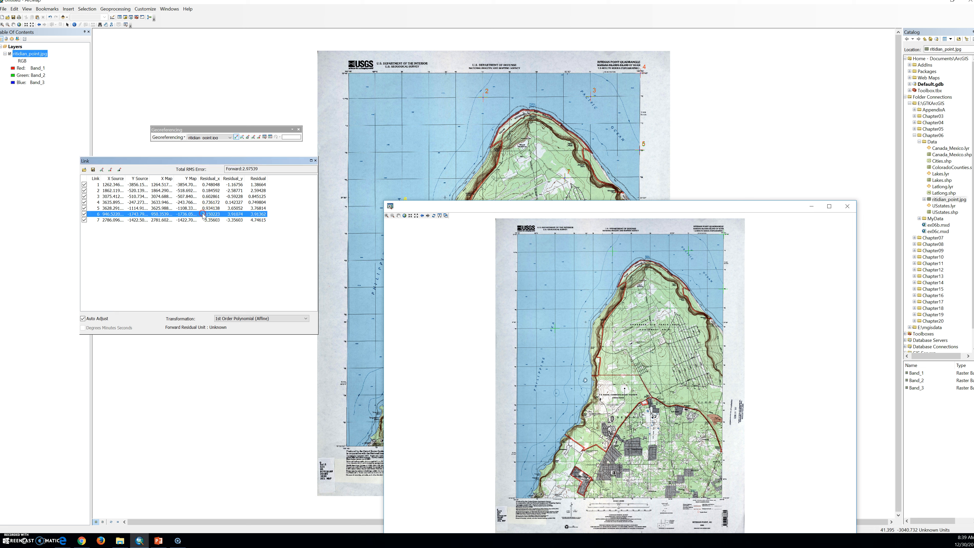
pyautogui.click(109, 215)
pyautogui.scroll(2, 608, 347)
pyautogui.scroll(1, 608, 347)
pyautogui.click(188, 215)
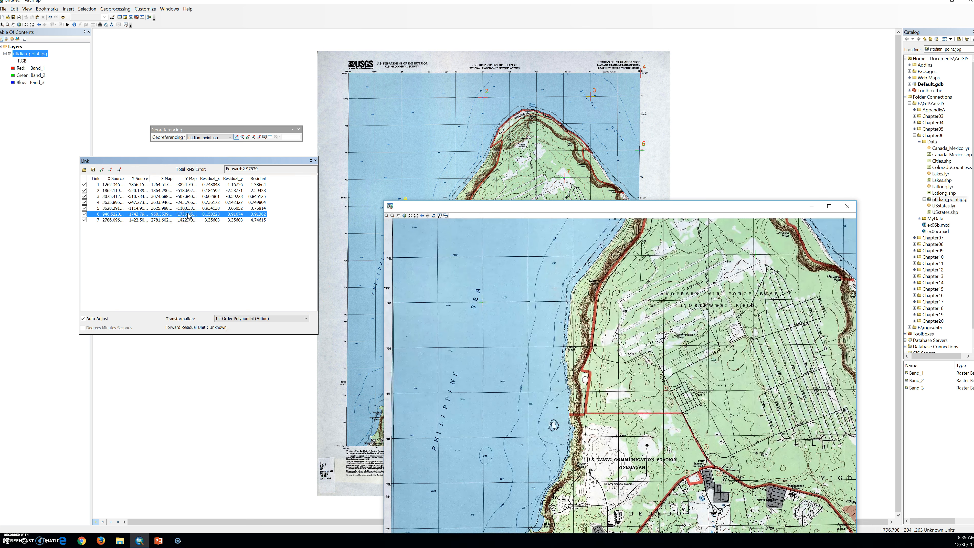
pyautogui.press('Delete')
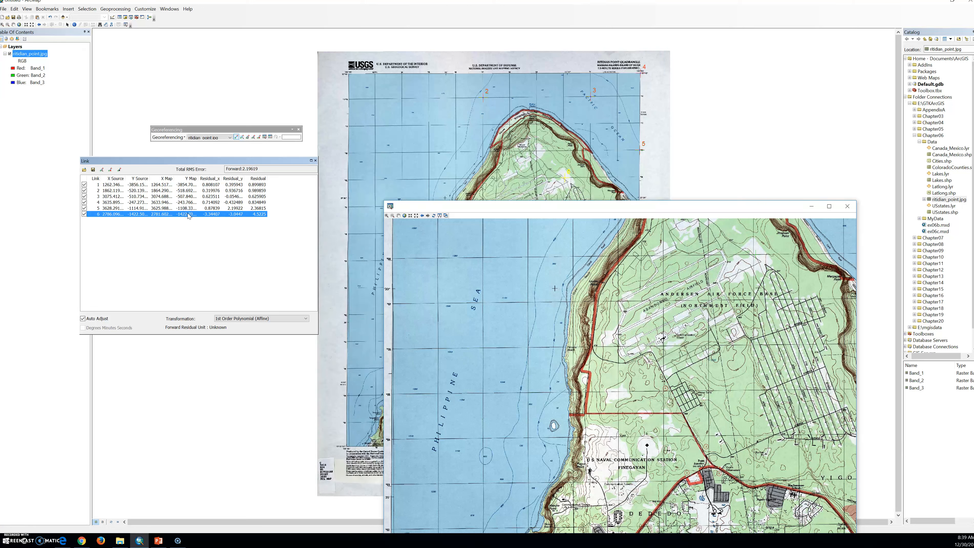
pyautogui.press('Delete')
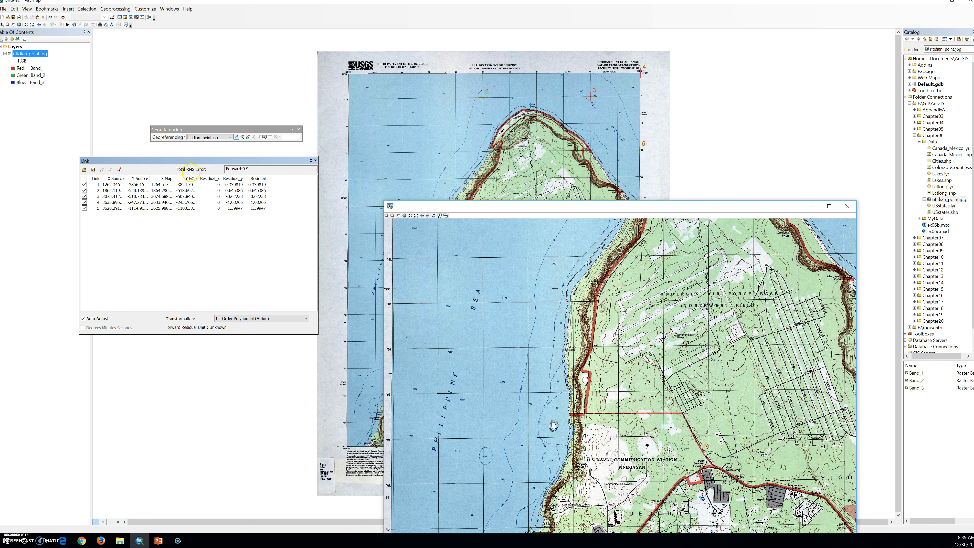
# - Add control point links at two neighbouring grid intersections in the Philippine Sea southwest of Falcona Beach, on the same northing line
pyautogui.scroll(1, 479, 369)
pyautogui.scroll(1, 478, 369)
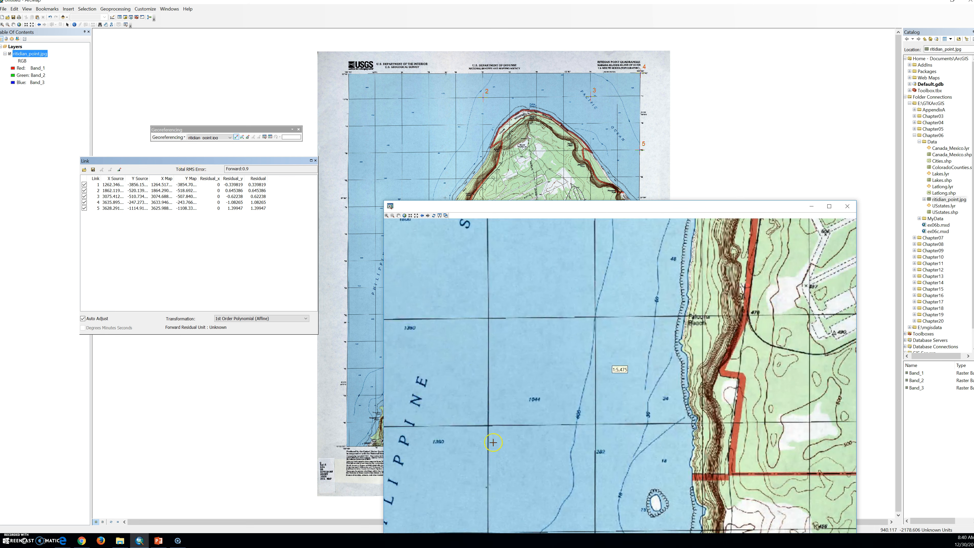
pyautogui.click(490, 427)
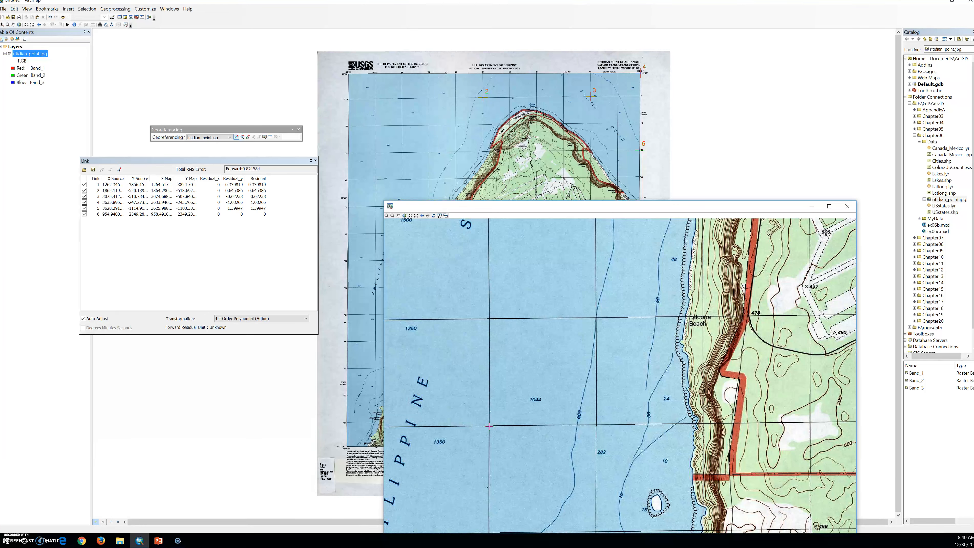
pyautogui.click(596, 426)
pyautogui.click(598, 424)
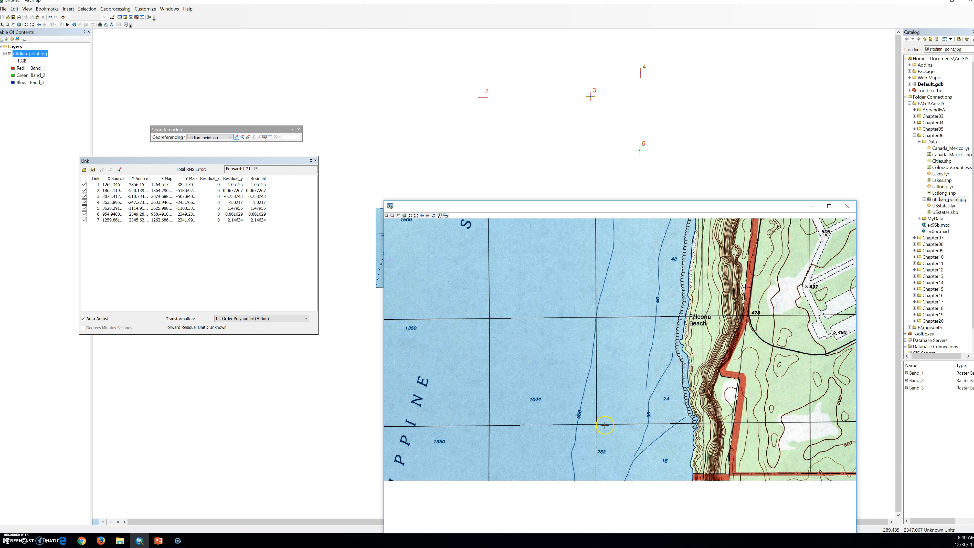
# - Add a repeat link at the intersection above the 282 depth mark and another at the inland intersection along the same northing line
pyautogui.click(598, 424)
pyautogui.click(600, 424)
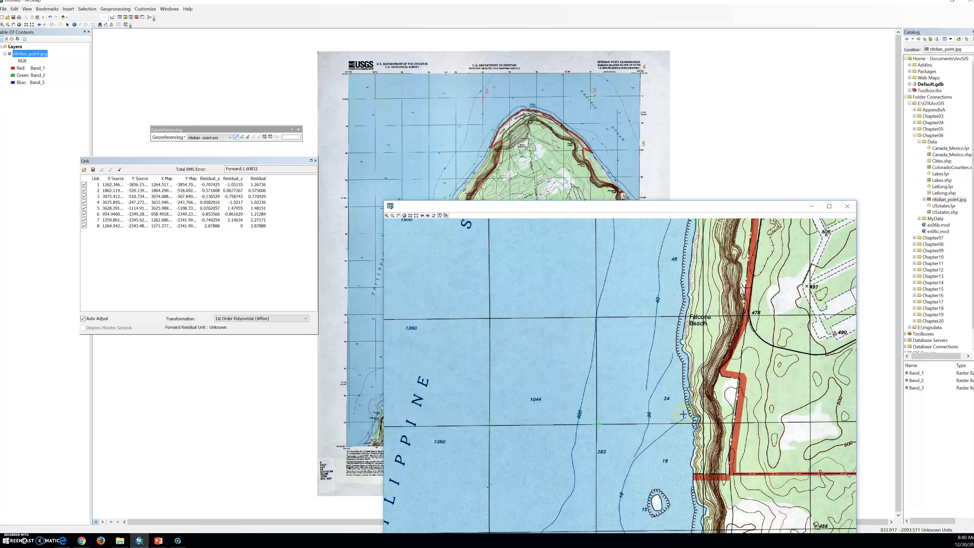
pyautogui.click(811, 422)
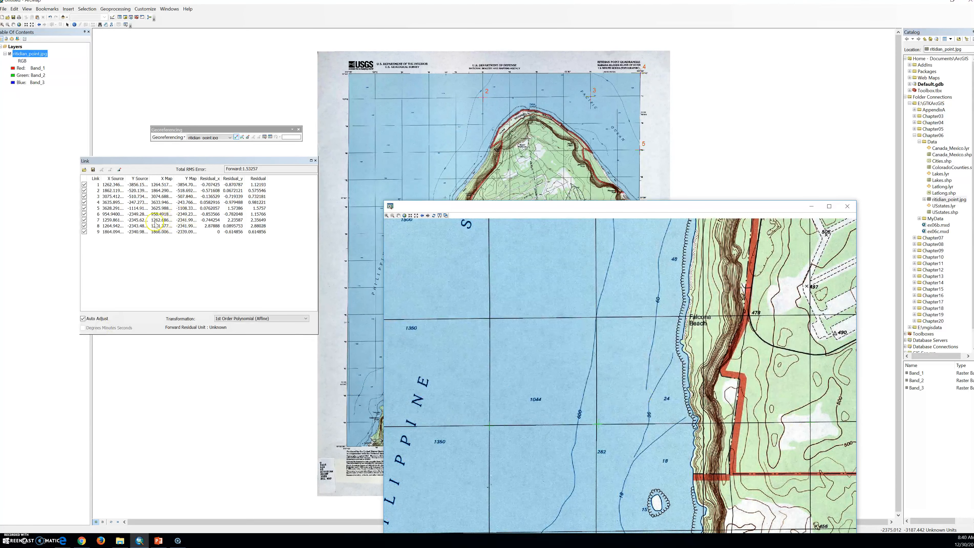
# - Delete link 8, the duplicate control point at the intersection above the 282 depth mark
pyautogui.click(148, 226)
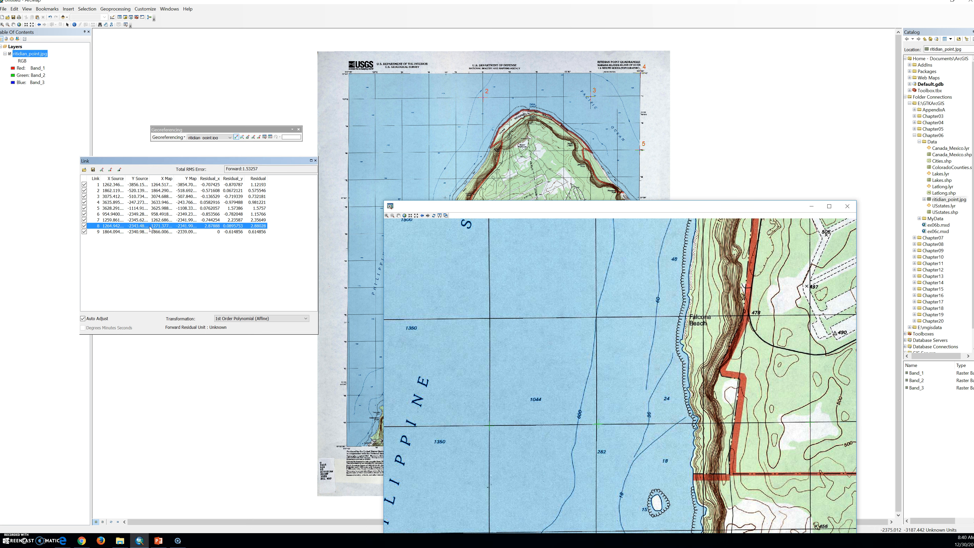
pyautogui.doubleClick(149, 227)
pyautogui.click(94, 226)
pyautogui.press('Delete')
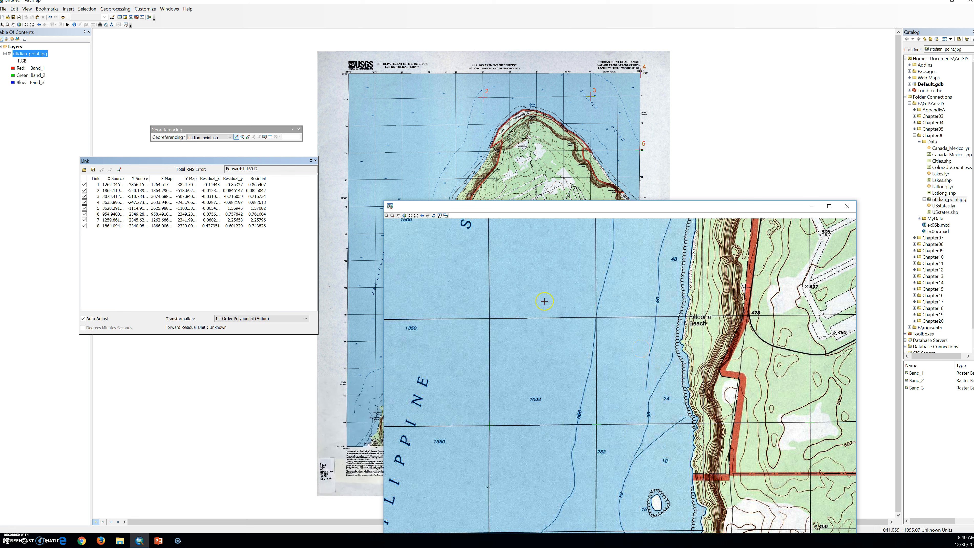
# - Add a control point link at the grid intersection just above the Communication Towers label south of Finegayan
pyautogui.click(400, 217)
pyautogui.click(399, 217)
pyautogui.moveTo(681, 464); pyautogui.dragTo(619, 340)
pyautogui.moveTo(734, 444); pyautogui.dragTo(627, 350)
pyautogui.moveTo(705, 424); pyautogui.dragTo(643, 367)
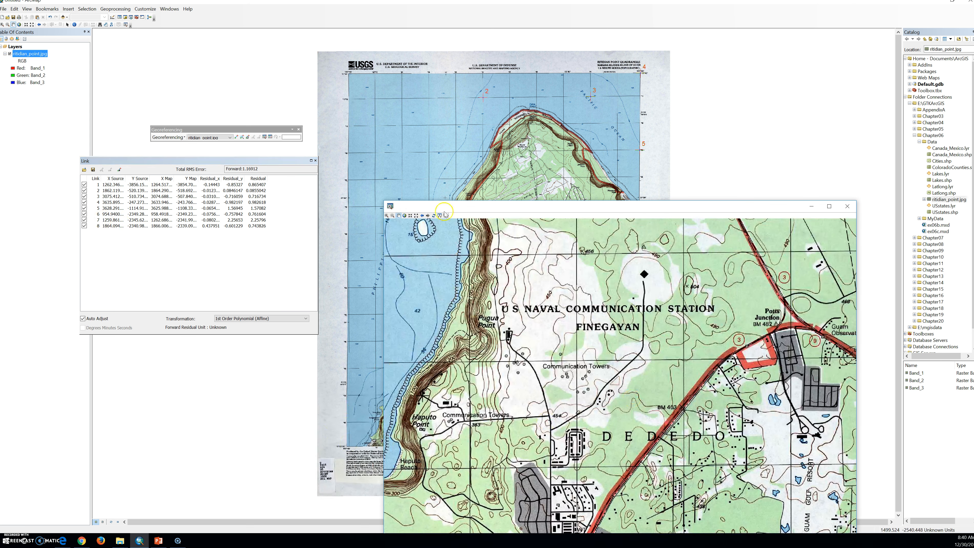
pyautogui.click(171, 138)
pyautogui.click(236, 137)
pyautogui.click(576, 361)
pyautogui.click(577, 360)
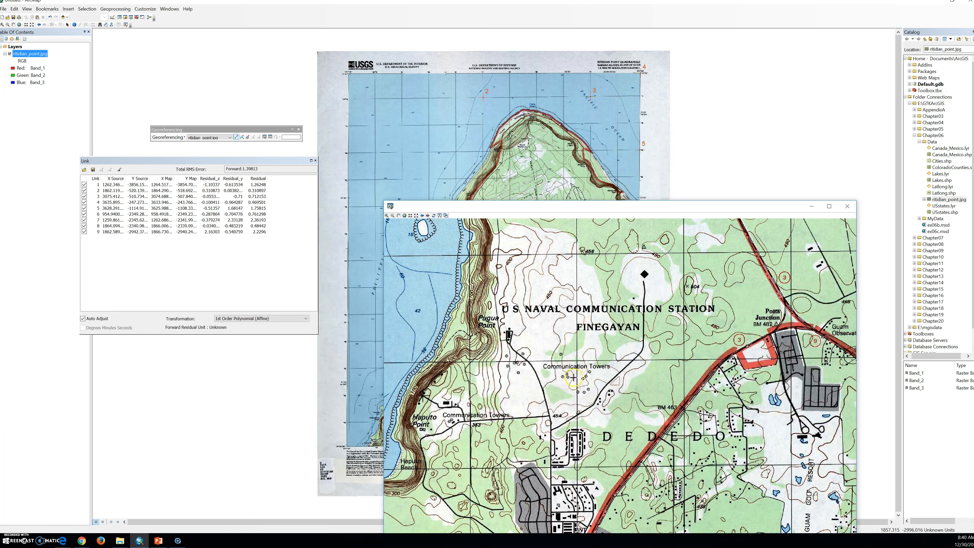
pyautogui.click(575, 364)
# - Start rectifying the georeferenced raster to a new file
pyautogui.click(184, 137)
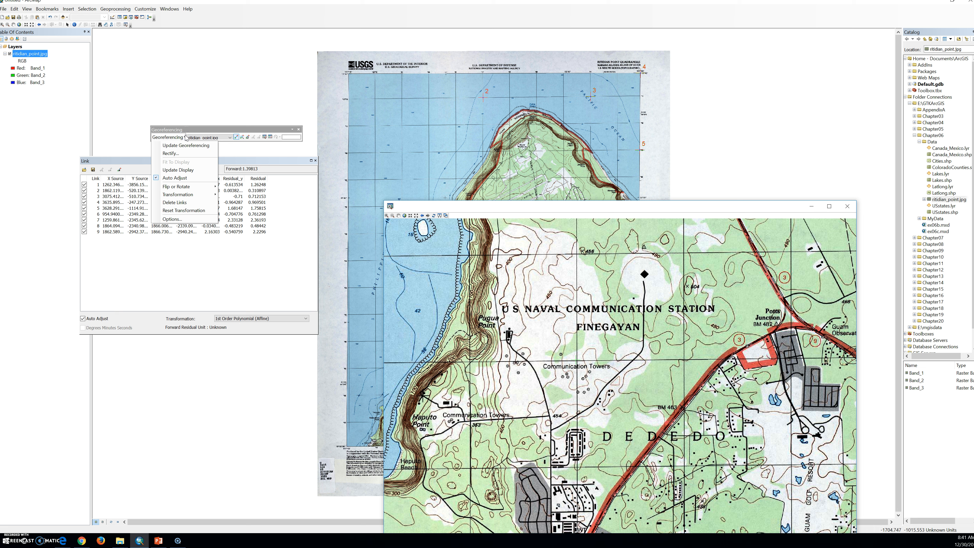
pyautogui.click(188, 154)
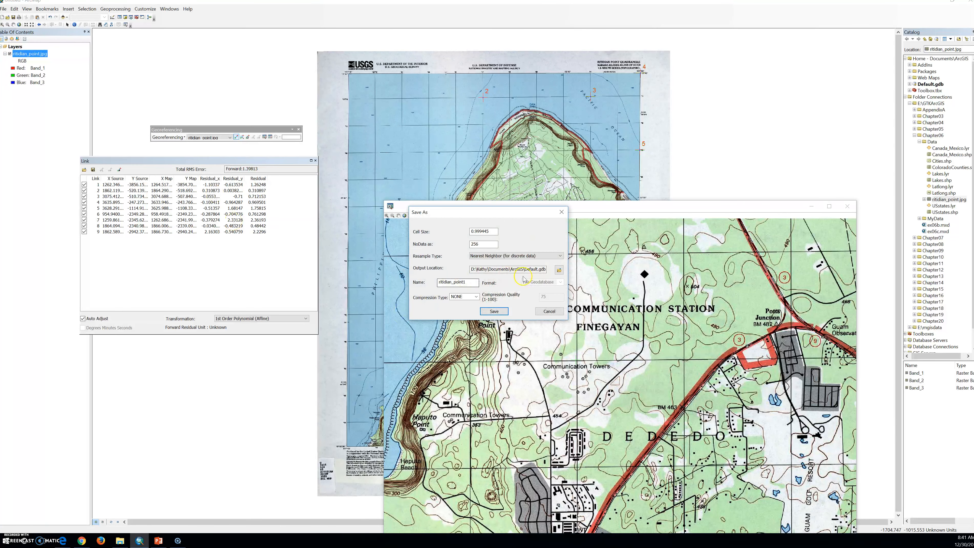
pyautogui.click(559, 270)
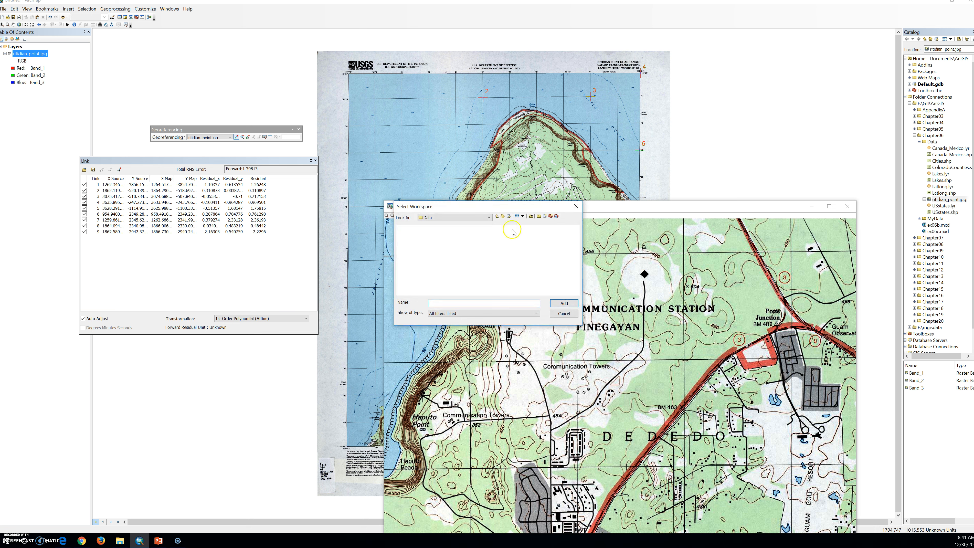
pyautogui.click(488, 217)
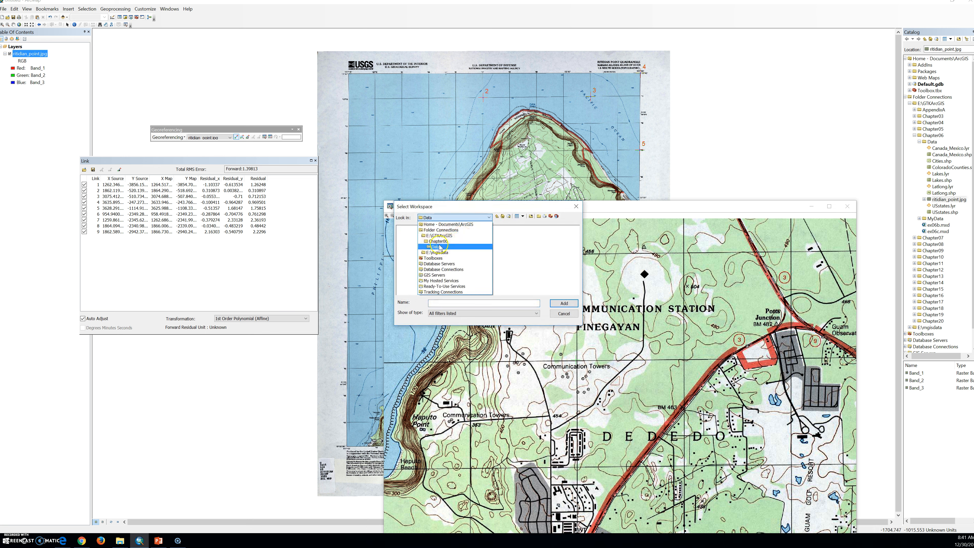
pyautogui.click(437, 243)
pyautogui.click(409, 235)
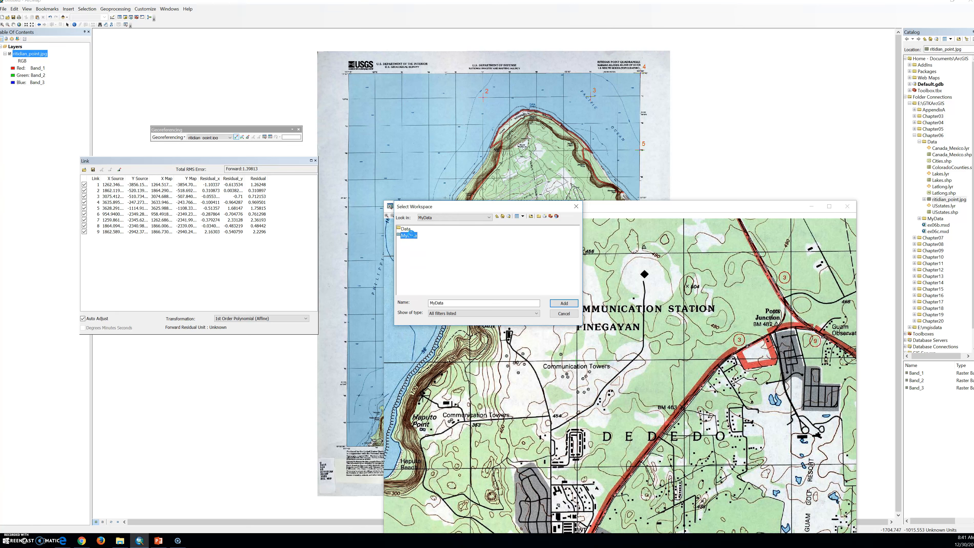
pyautogui.click(442, 302)
pyautogui.write('idianpt')
pyautogui.click(560, 303)
pyautogui.click(534, 293)
pyautogui.click(497, 216)
pyautogui.click(409, 235)
pyautogui.click(458, 303)
pyautogui.moveTo(457, 305); pyautogui.dragTo(407, 301)
pyautogui.write('geo')
pyautogui.click(560, 303)
pyautogui.click(536, 292)
pyautogui.click(408, 235)
pyautogui.moveTo(502, 302); pyautogui.dragTo(410, 296)
pyautogui.press('BackSpace')
pyautogui.click(408, 236)
pyautogui.click(561, 305)
pyautogui.click(576, 207)
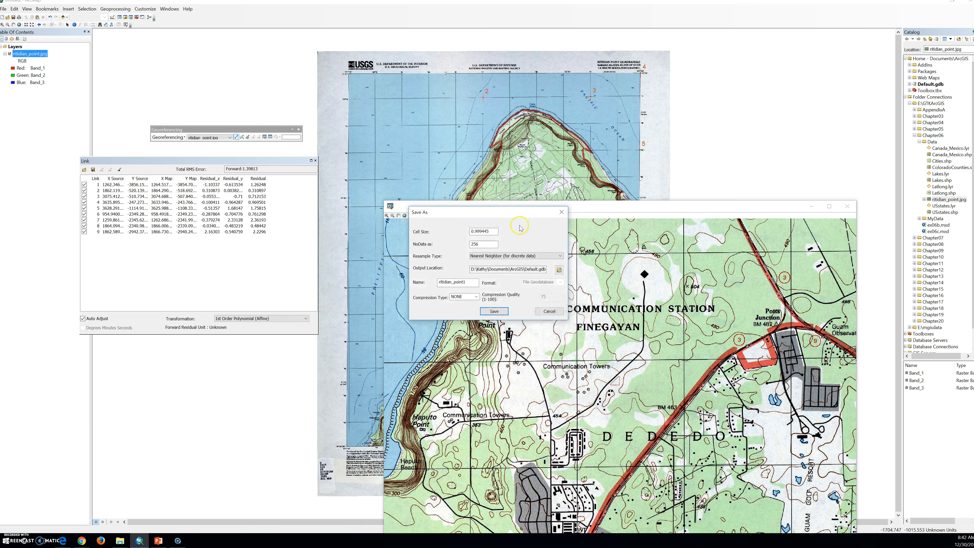
# - Browse for the rectified raster's output location and open the MyData folder of Chapter06
pyautogui.click(559, 270)
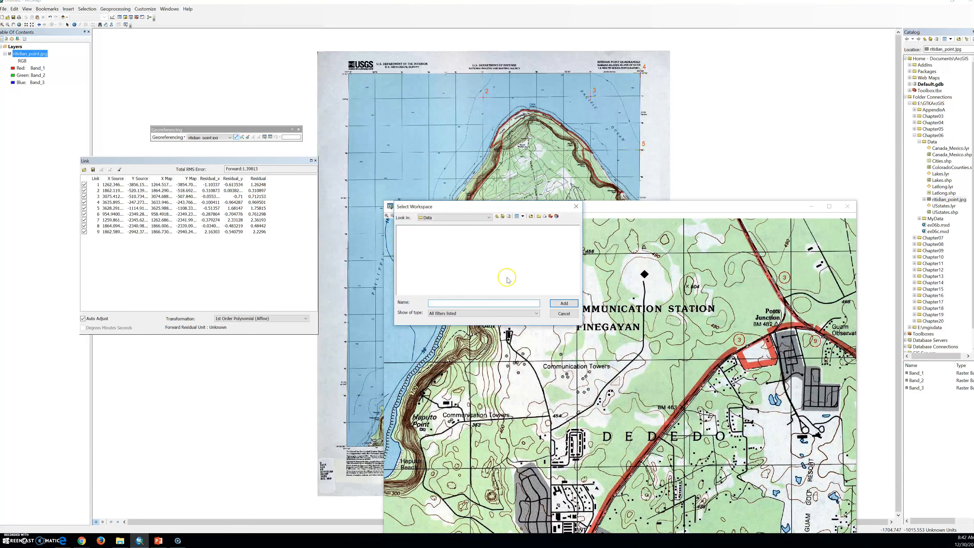
pyautogui.click(492, 221)
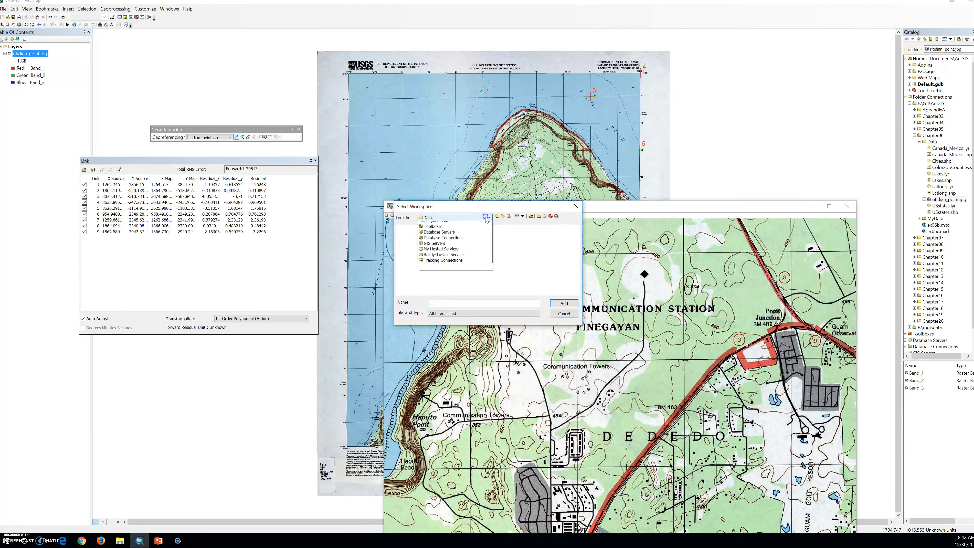
pyautogui.click(429, 246)
pyautogui.doubleClick(409, 235)
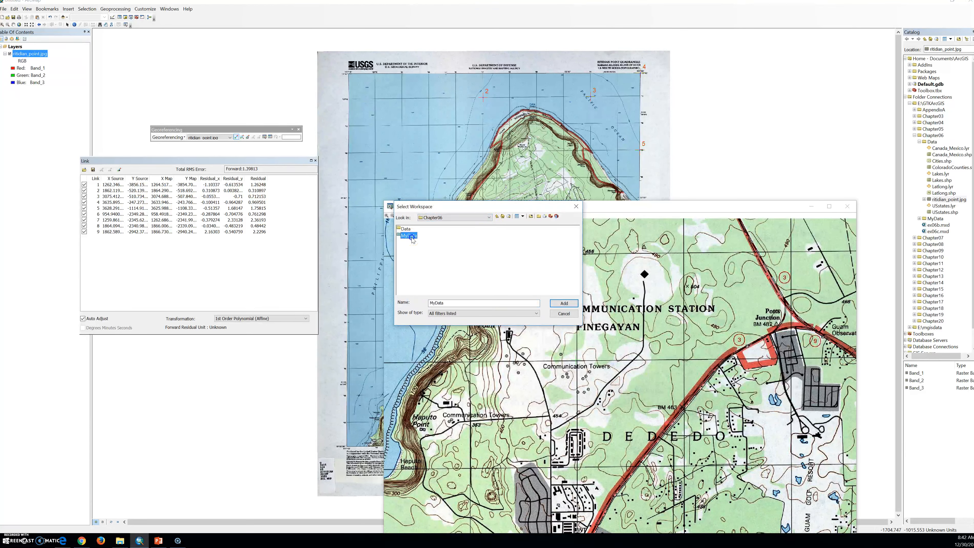
# - Try to add a workspace named georefritidianpt inside the MyData folder
pyautogui.click(450, 303)
pyautogui.write('georef_point')
pyautogui.click(451, 301)
pyautogui.press('BackSpace')
pyautogui.press('BackSpace')
pyautogui.press('BackSpace')
pyautogui.click(562, 303)
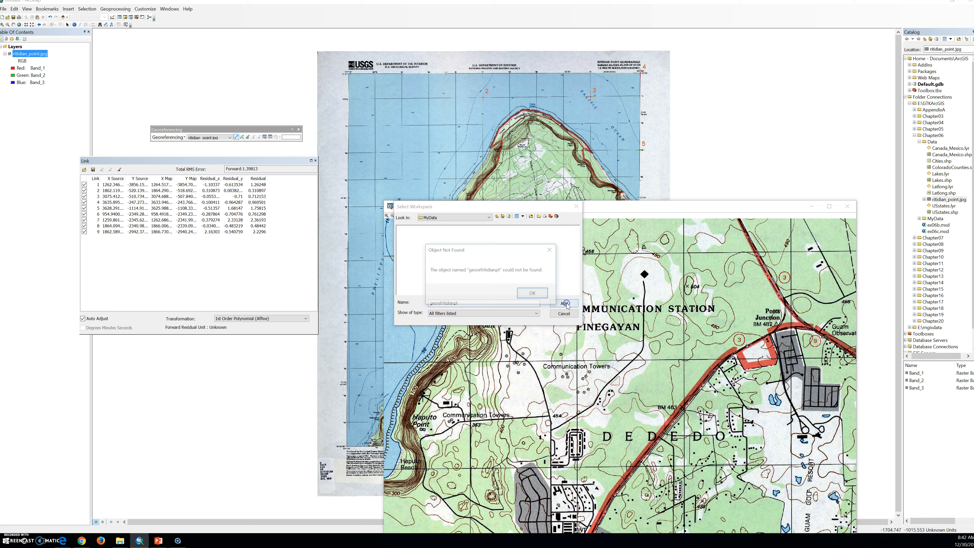
pyautogui.click(531, 294)
# - Set the rectified raster's output location to the Chapter06 MyData folder itself
pyautogui.click(497, 221)
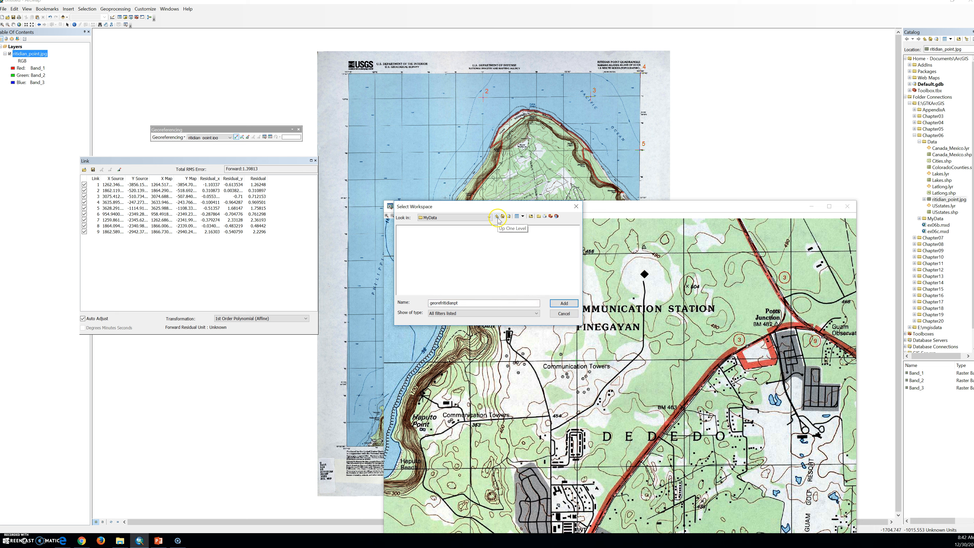
pyautogui.click(408, 236)
pyautogui.click(563, 304)
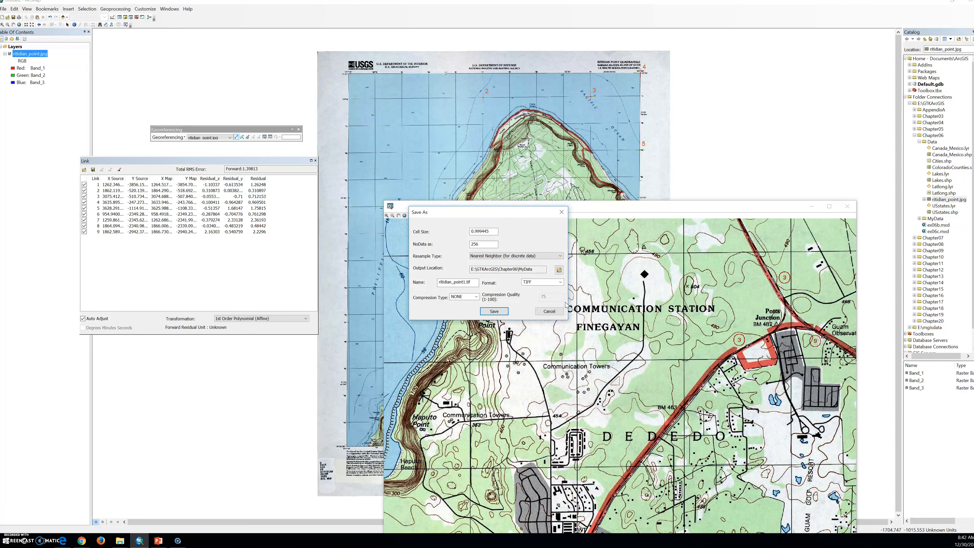
# - Name the output raster georef_ritidianpt.tif and save it
pyautogui.click(478, 283)
pyautogui.press('BackSpace')
pyautogui.press('BackSpace')
pyautogui.press('BackSpace')
pyautogui.press('BackSpace')
pyautogui.press('BackSpace')
pyautogui.press('BackSpace')
pyautogui.press('BackSpace')
pyautogui.press('BackSpace')
pyautogui.press('BackSpace')
pyautogui.press('BackSpace')
pyautogui.press('BackSpace')
pyautogui.press('BackSpace')
pyautogui.press('BackSpace')
pyautogui.press('BackSpace')
pyautogui.press('BackSpace')
pyautogui.press('BackSpace')
pyautogui.press('BackSpace')
pyautogui.press('BackSpace')
pyautogui.write('geore')
pyautogui.click(495, 310)
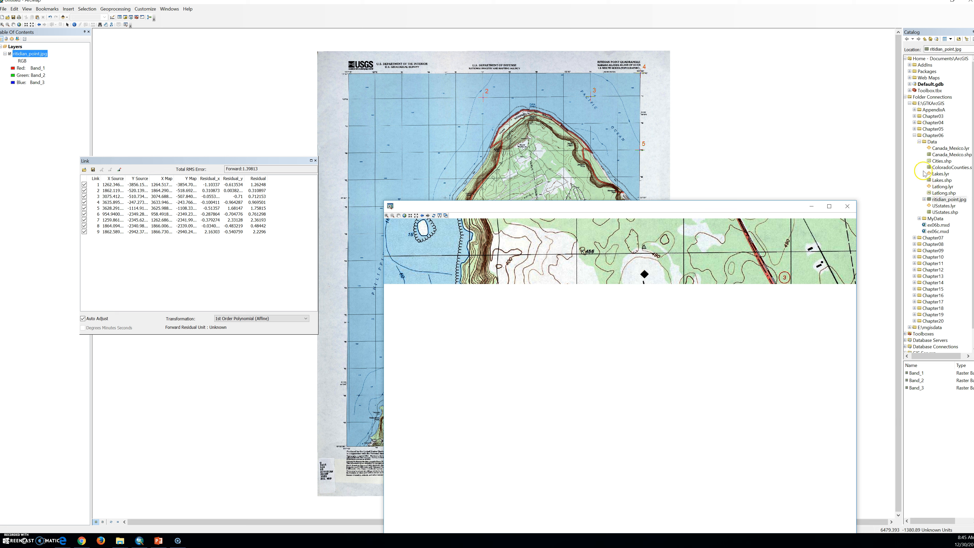
# - Add georef_ritidianpt.tif from the MyData folder to the map as a layer and dismiss the spatial reference warning
pyautogui.click(920, 219)
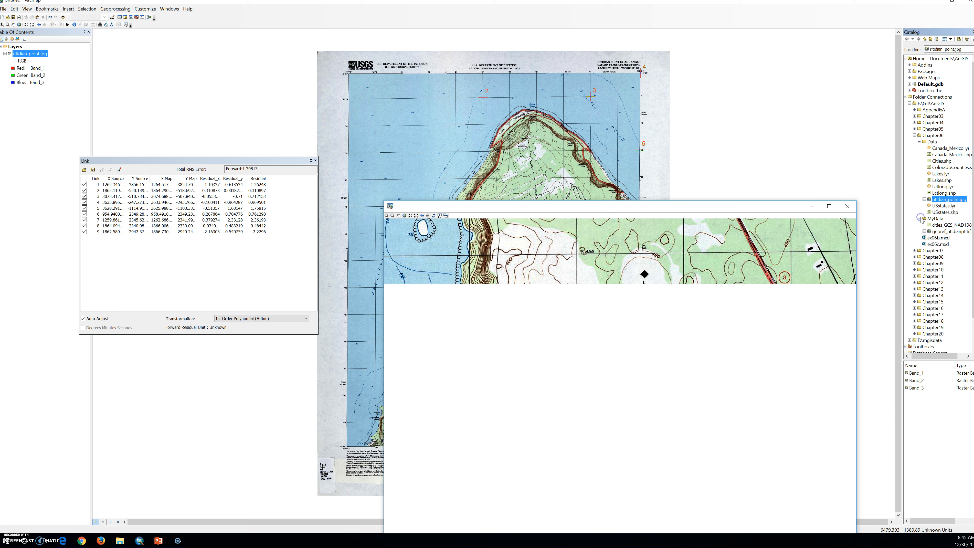
pyautogui.click(938, 232)
pyautogui.moveTo(938, 231)
pyautogui.mouseDown()
pyautogui.moveTo(202, 87)
pyautogui.moveTo(27, 35)
pyautogui.moveTo(34, 50)
pyautogui.mouseUp()
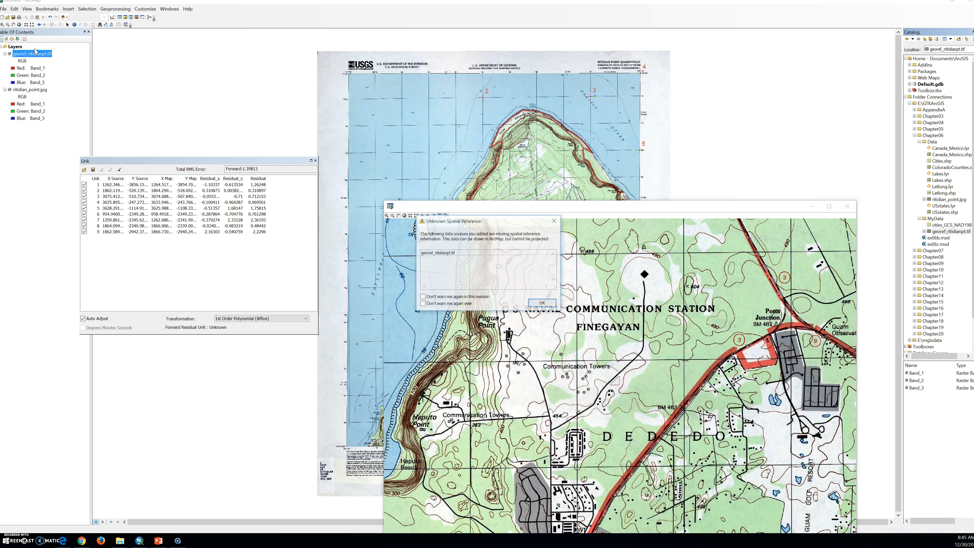
pyautogui.click(541, 303)
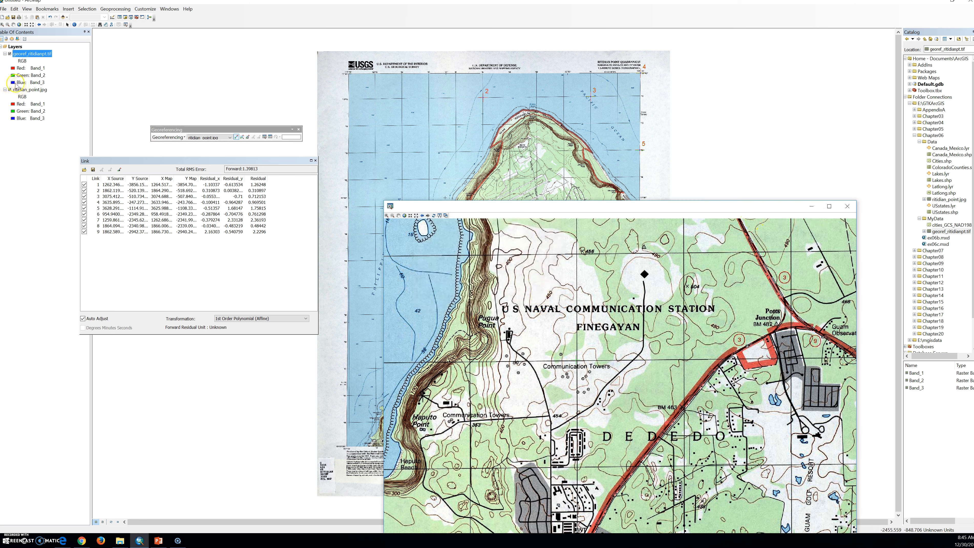
# - Hide the ritidian_point.jpg layer and close the separate viewer window
pyautogui.click(9, 89)
pyautogui.click(848, 207)
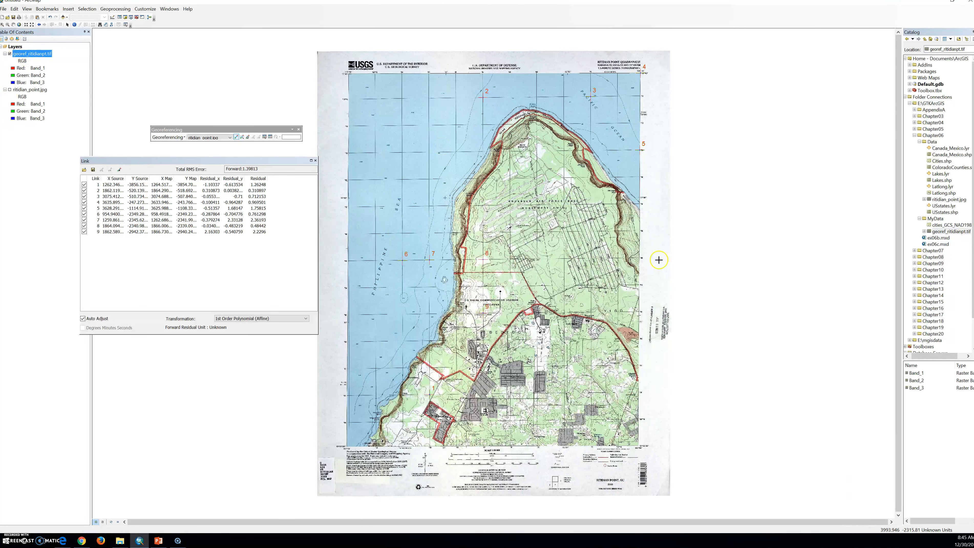